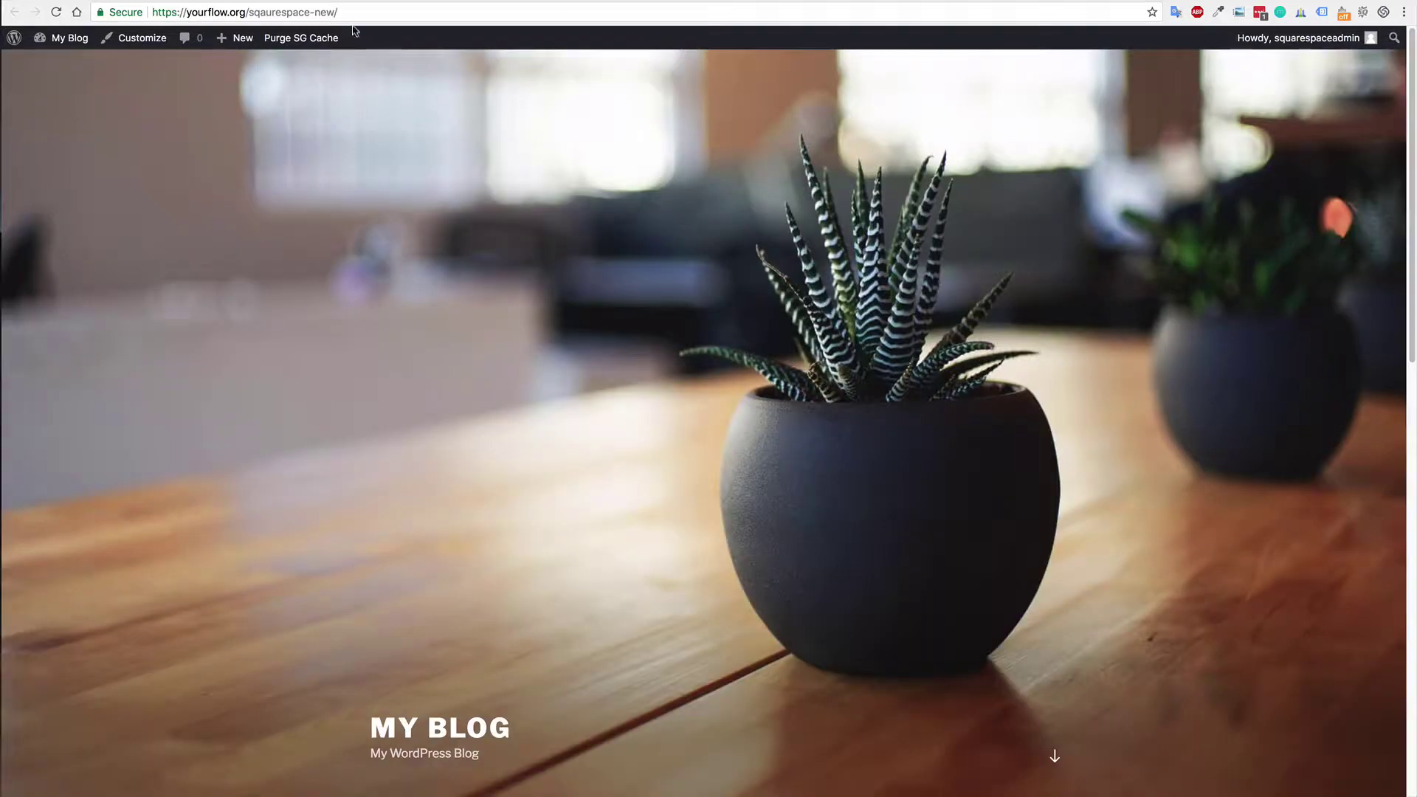
Load the WordPress admin dashboard by adding wp-admin/ to the site address.
click(380, 14)
click(384, 13)
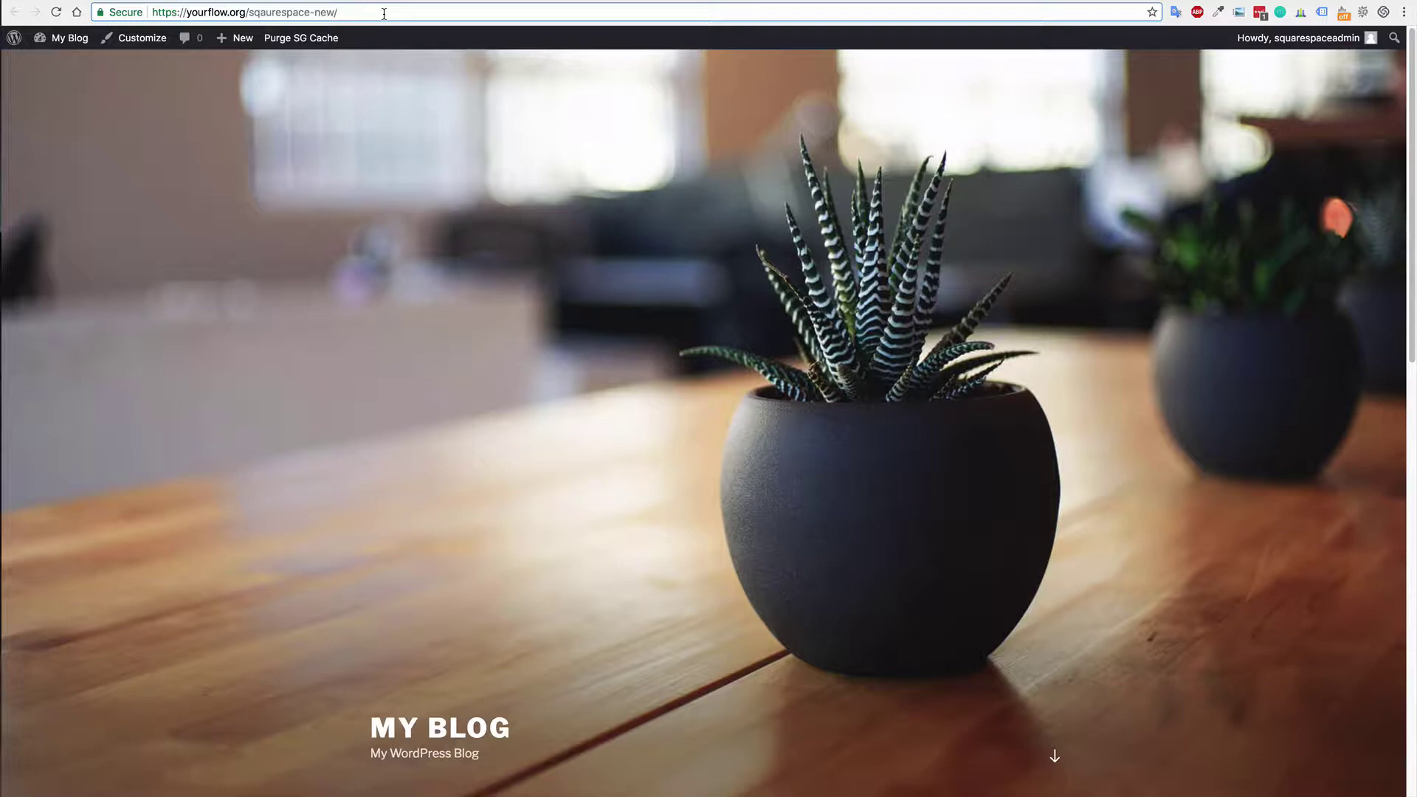
text(wp-adm)
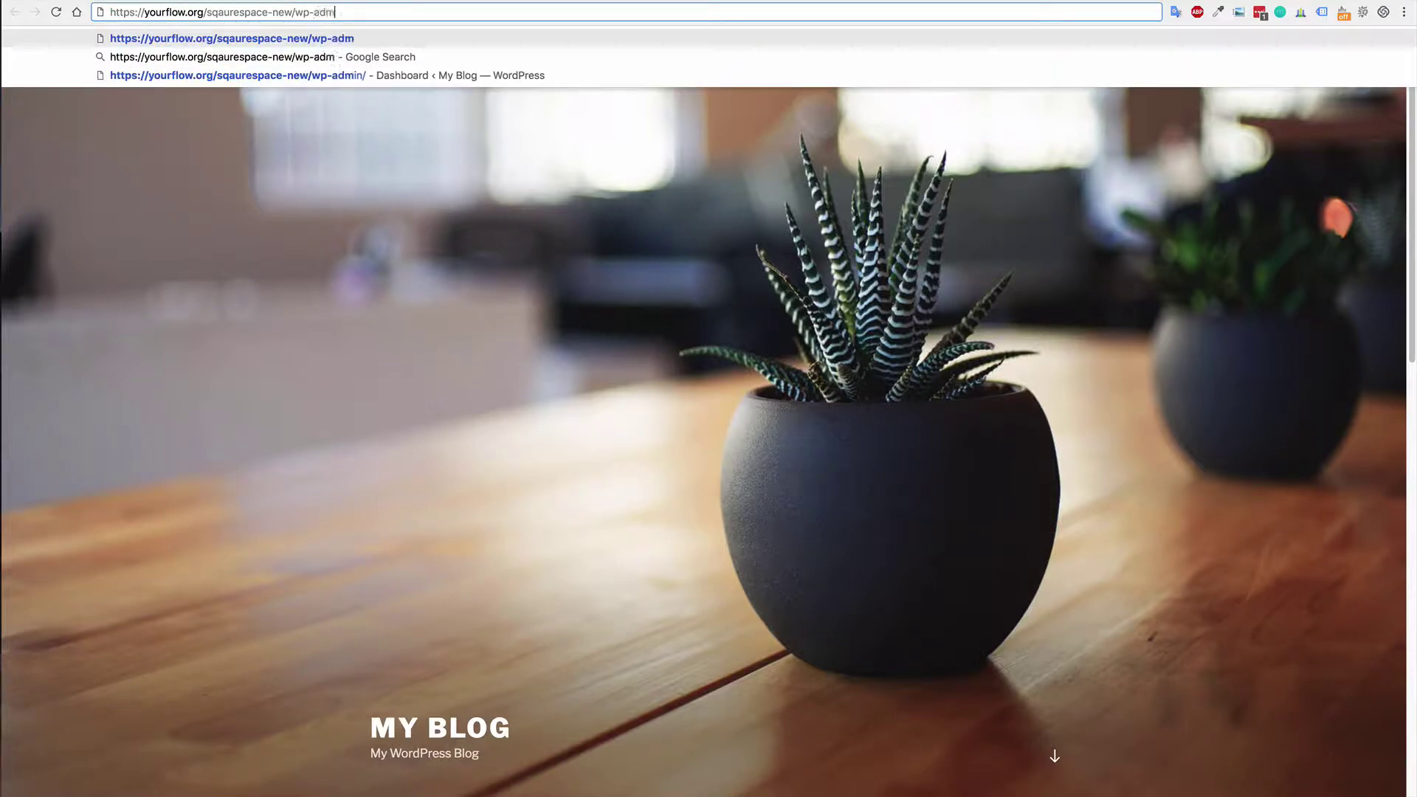
text(in/)
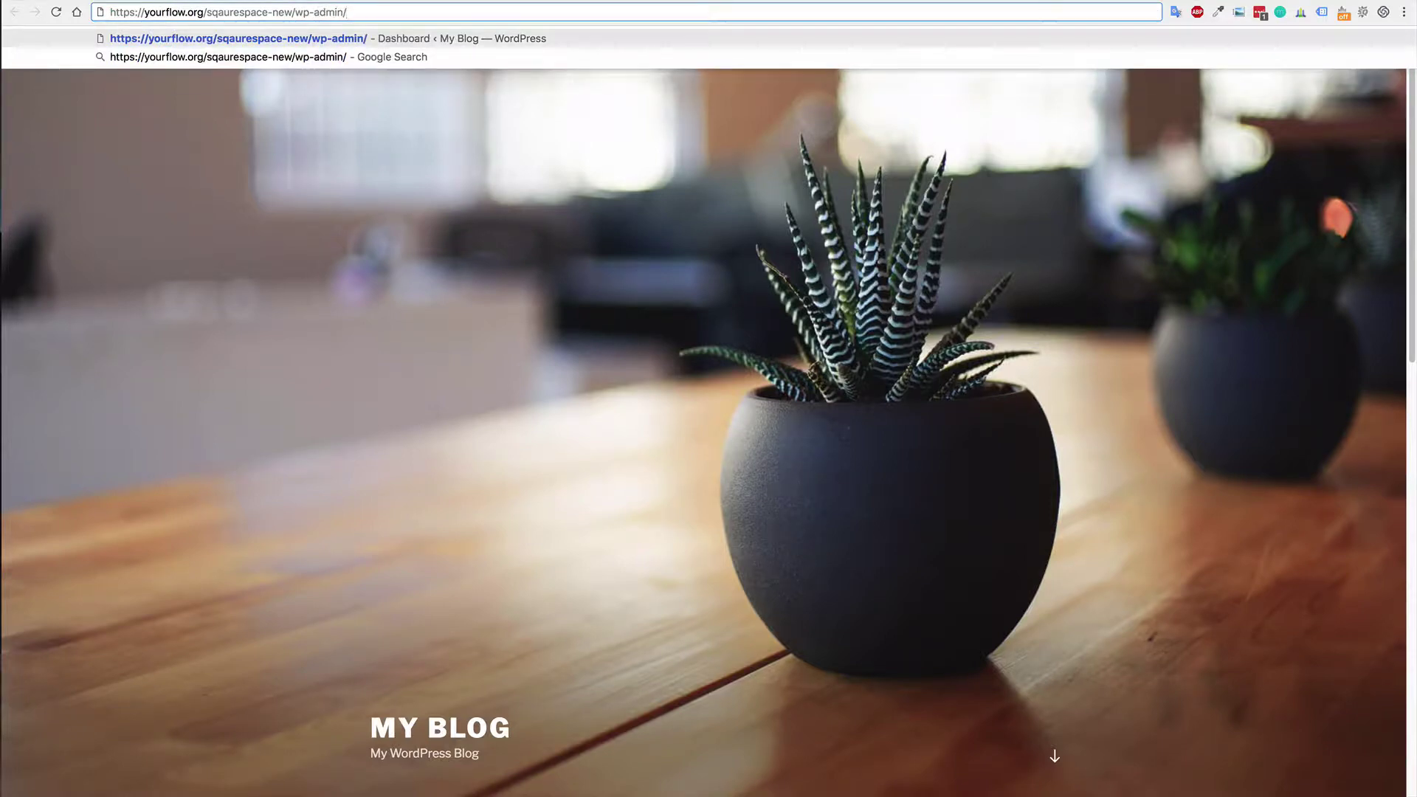
key(Return)
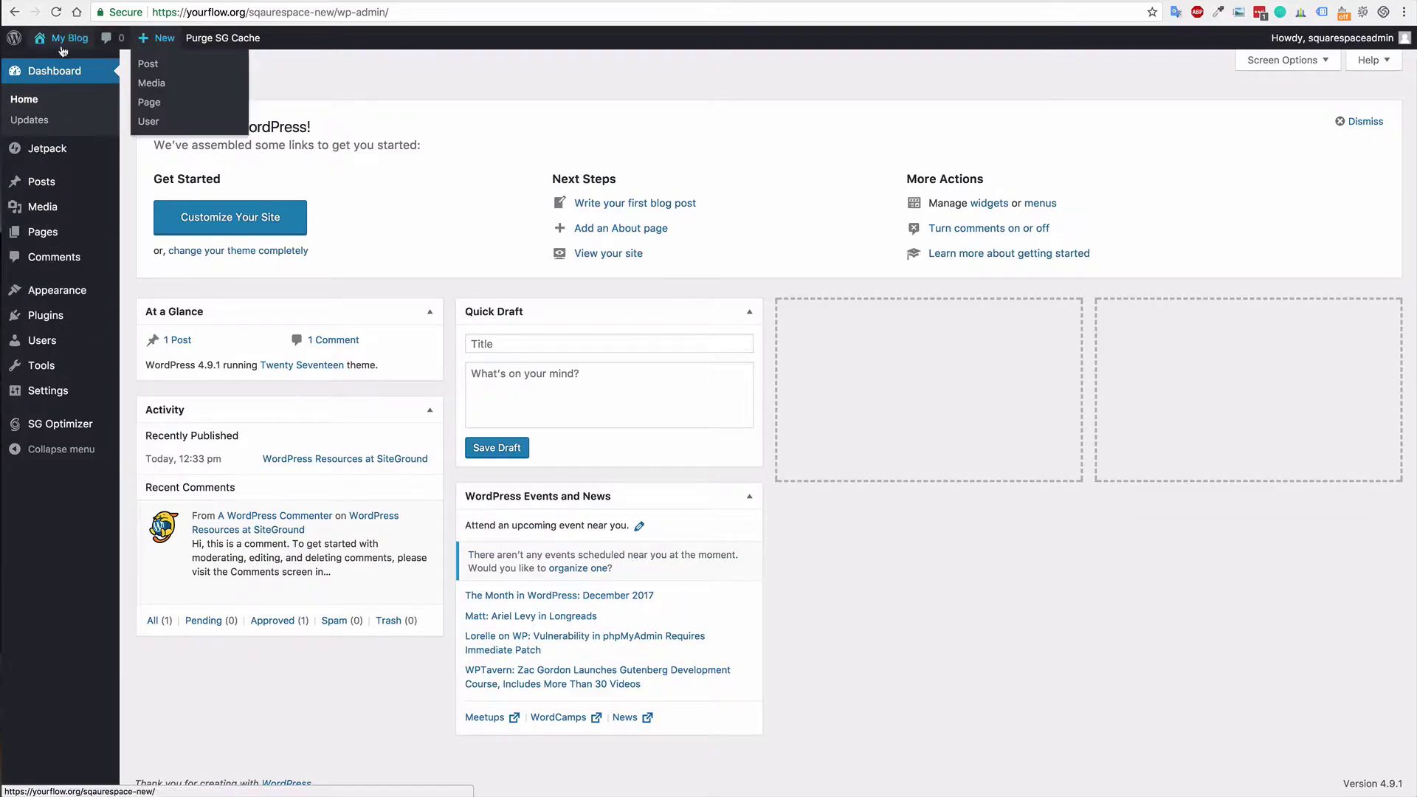
Go to Appearance > Themes and open the Add New themes page.
mouse_move(65, 69)
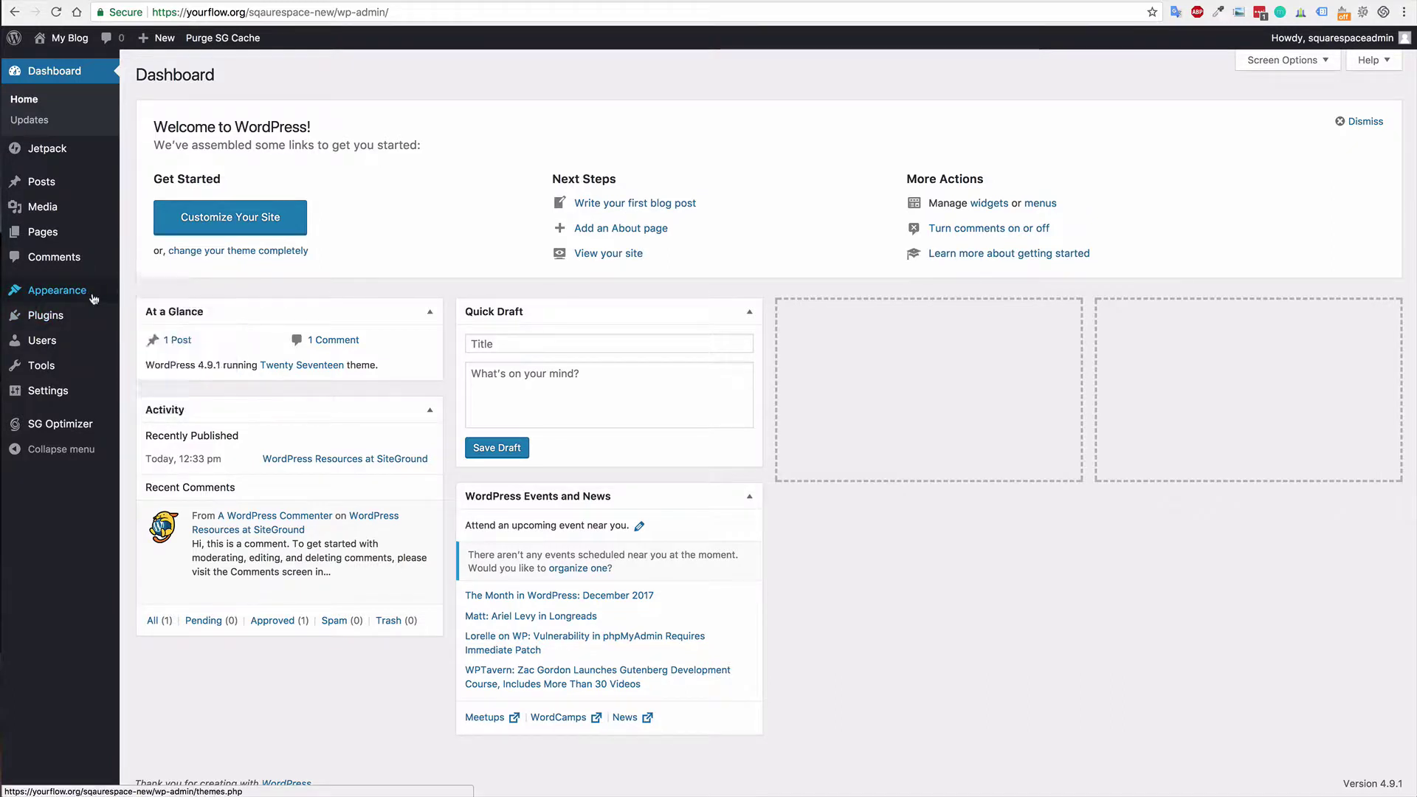
mouse_move(91, 297)
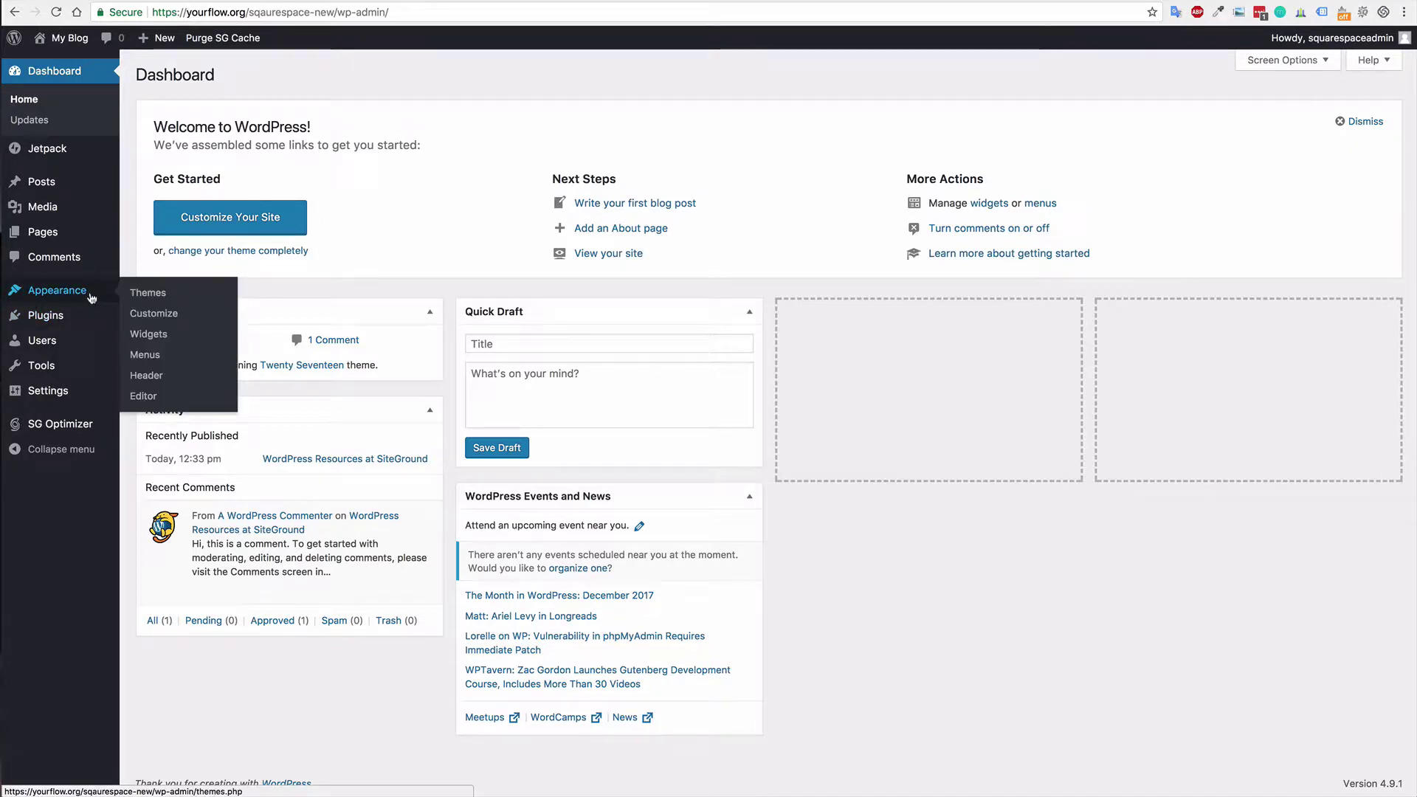
click(156, 294)
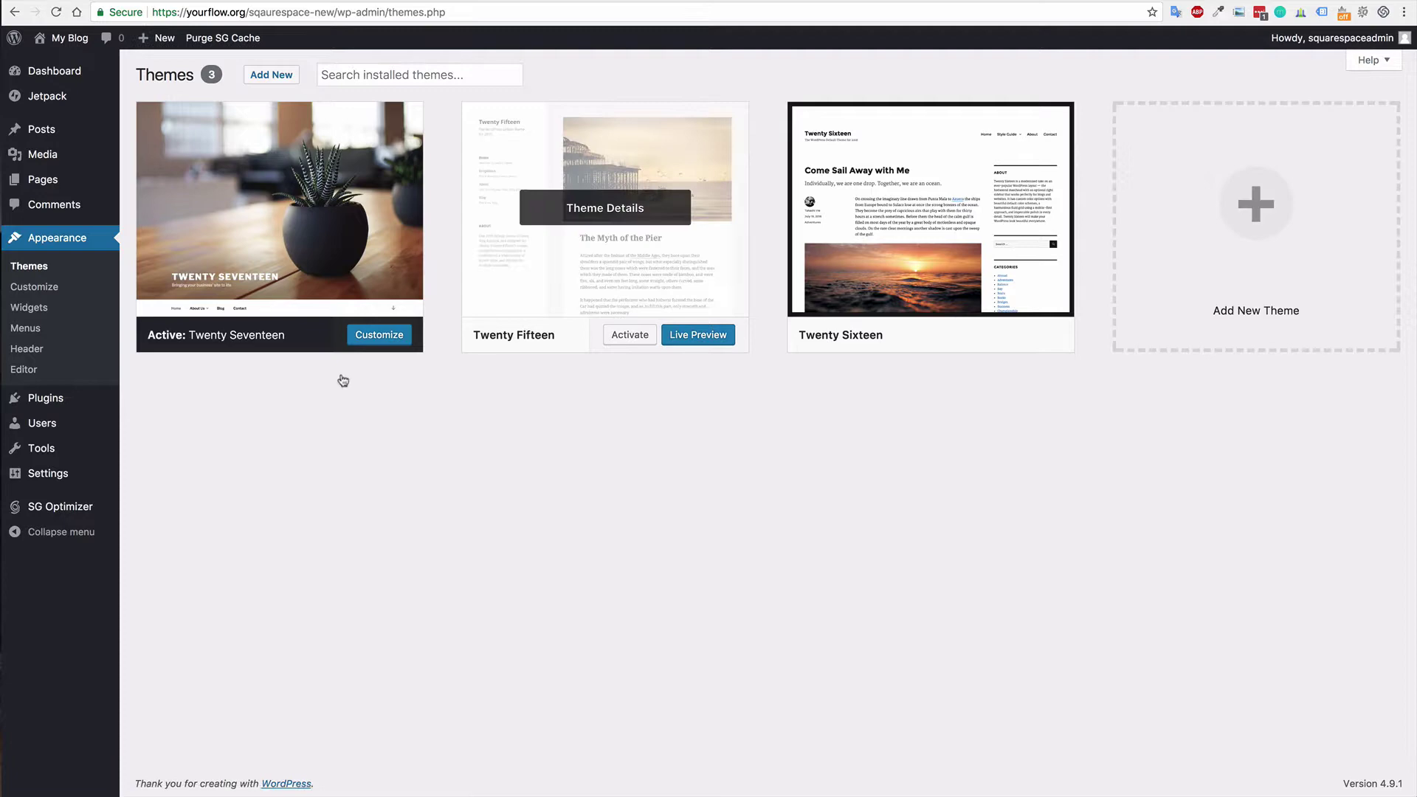
click(293, 78)
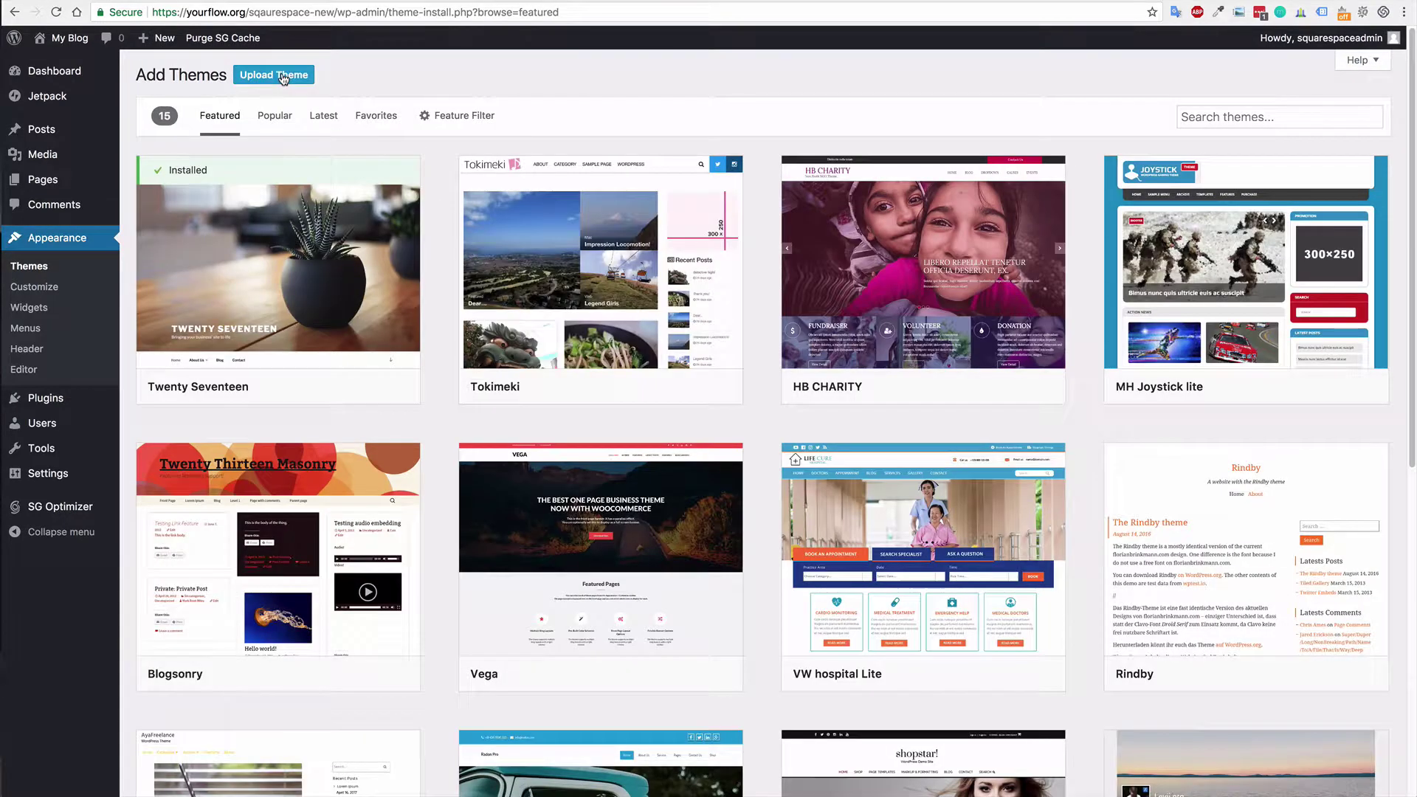
Show the Upload Theme .zip panel and dismiss the file picker without choosing a file.
click(282, 76)
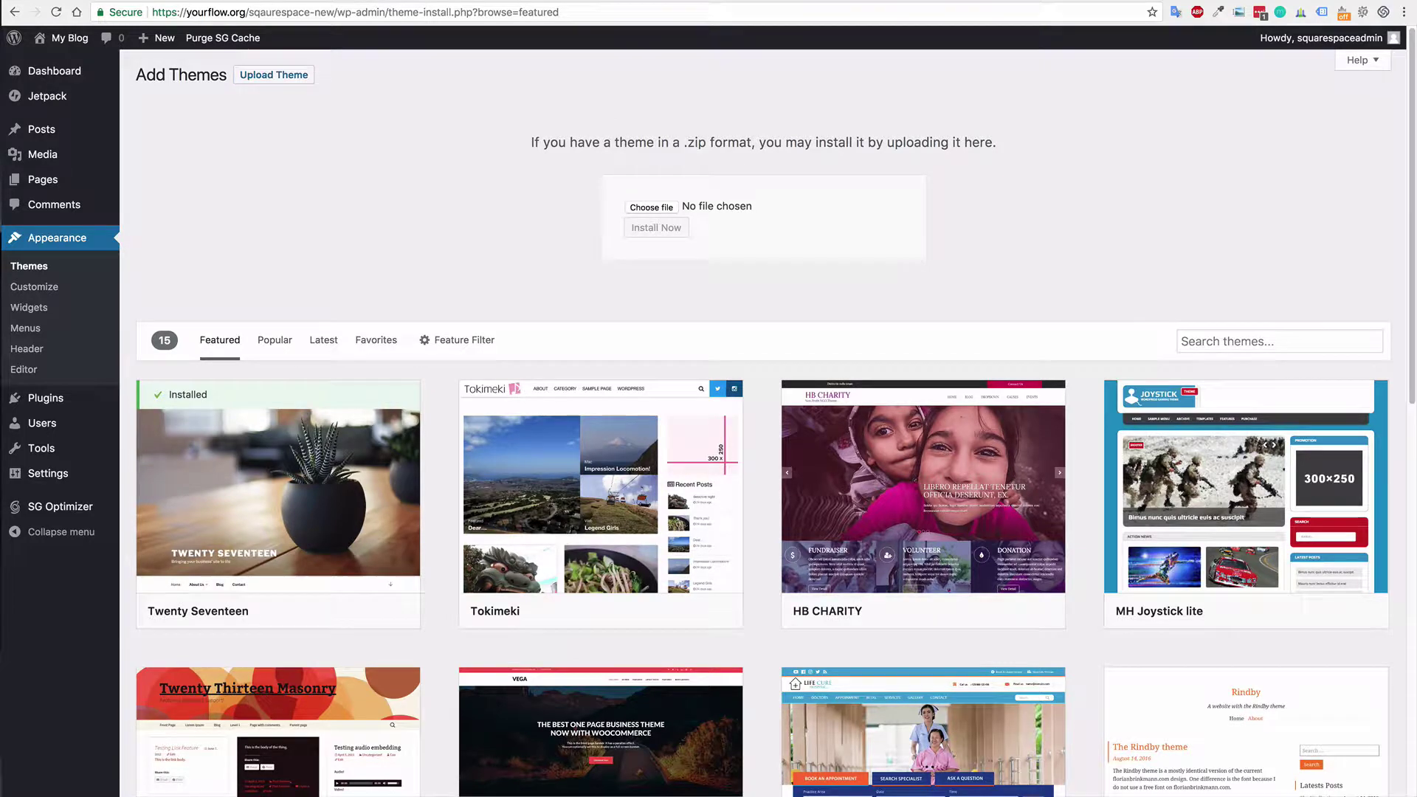
click(651, 207)
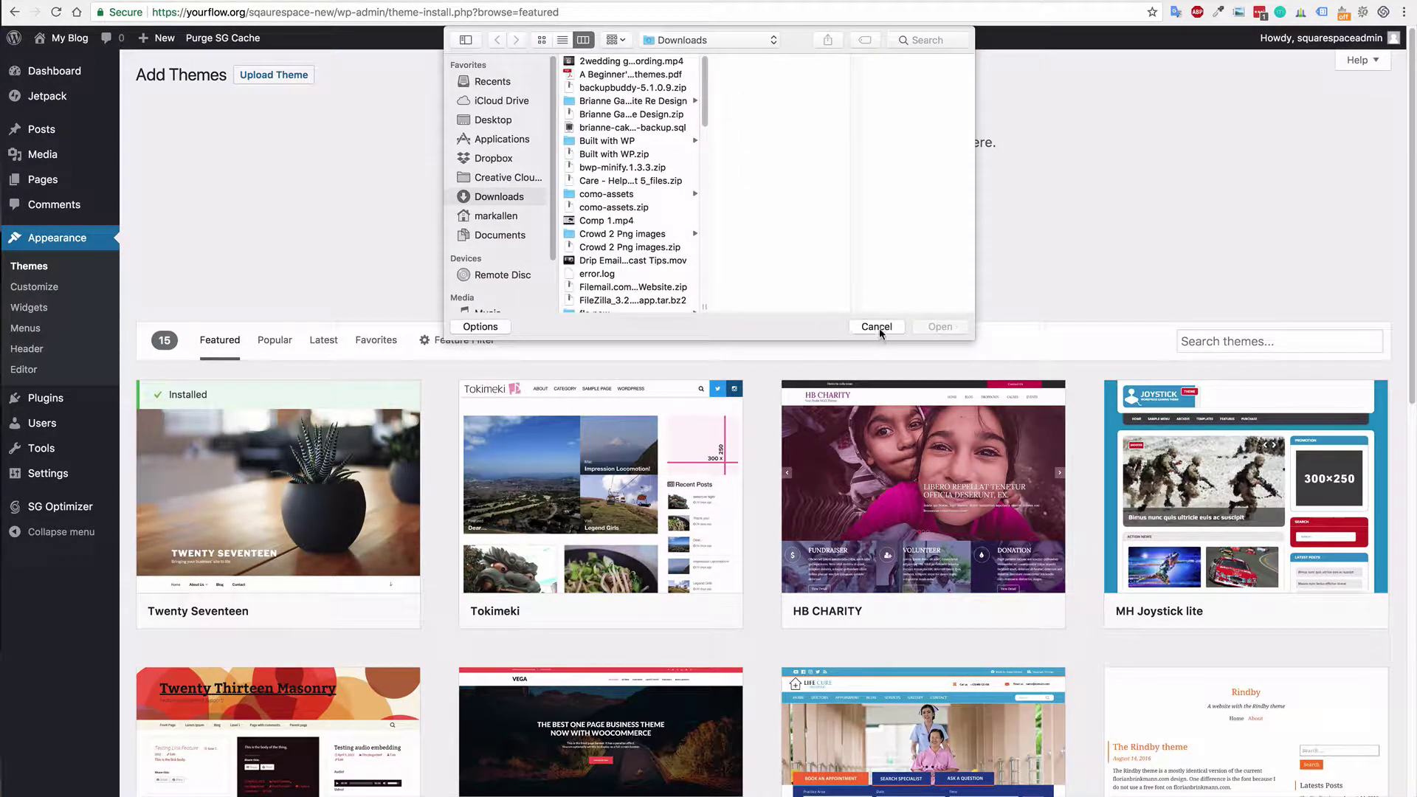
click(878, 326)
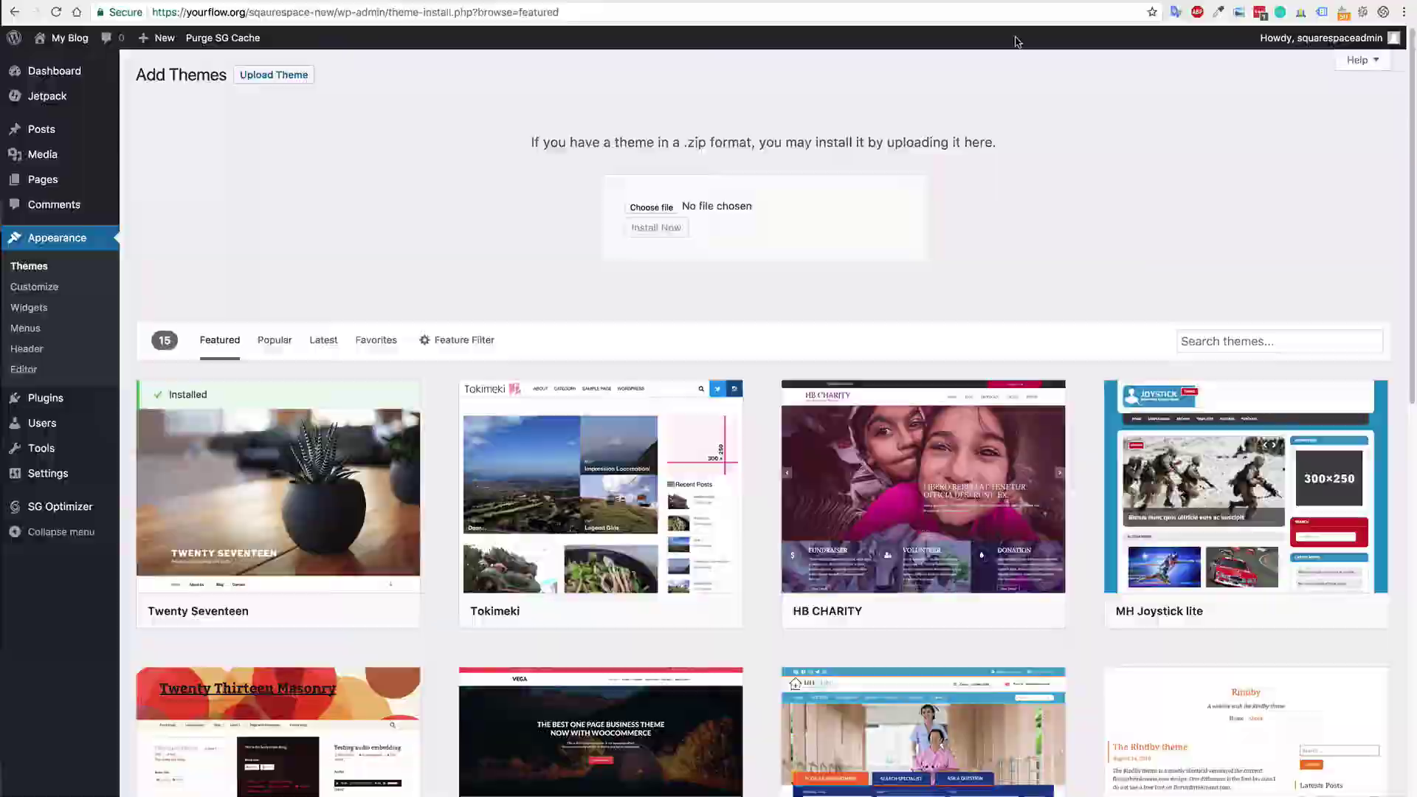
Download the Lovely theme package from the Flothemes account Downloads tab.
click(952, 12)
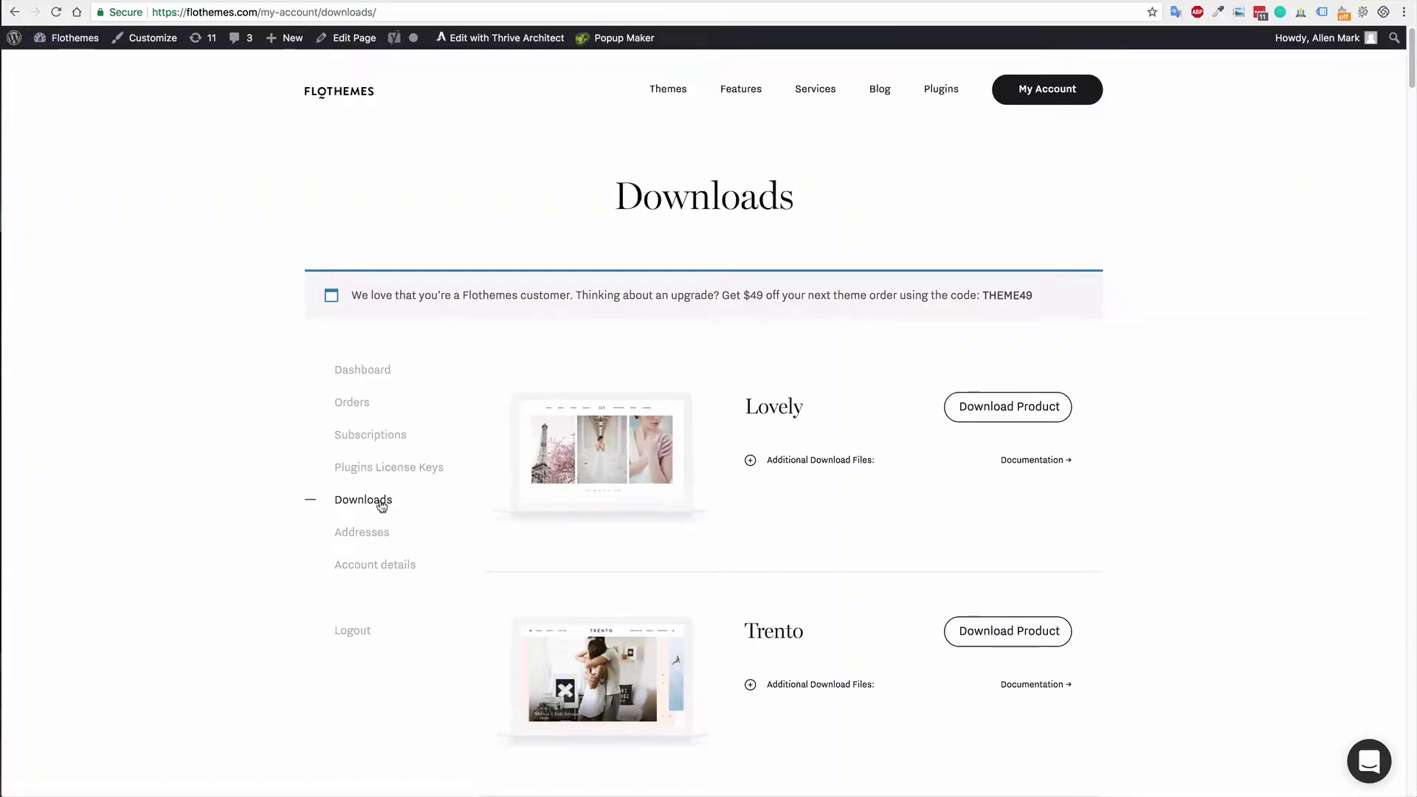
click(1023, 412)
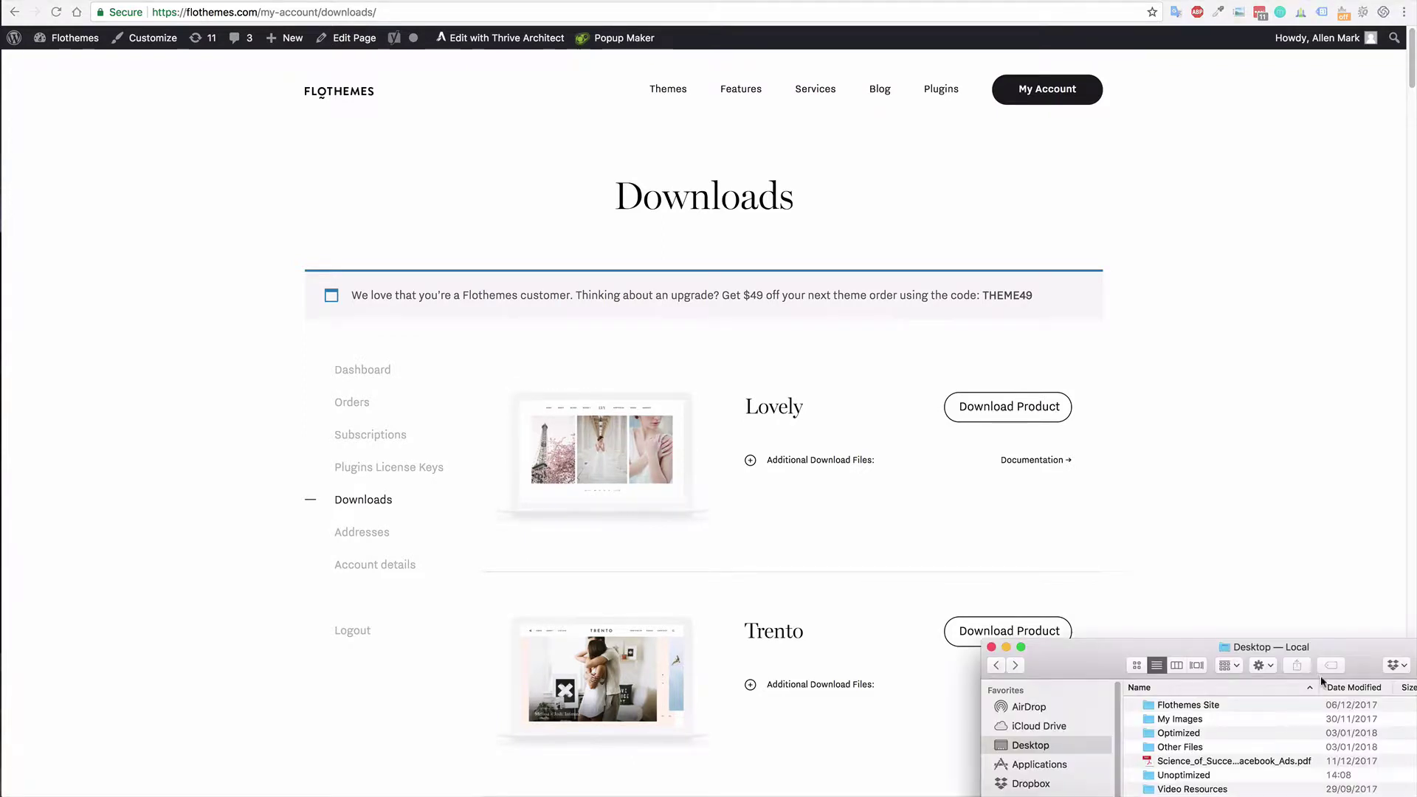
In the Downloads folder, extract lovely2_0.2.zip and compress the extracted lovely2 2 folder.
drag(1344, 724, 957, 346)
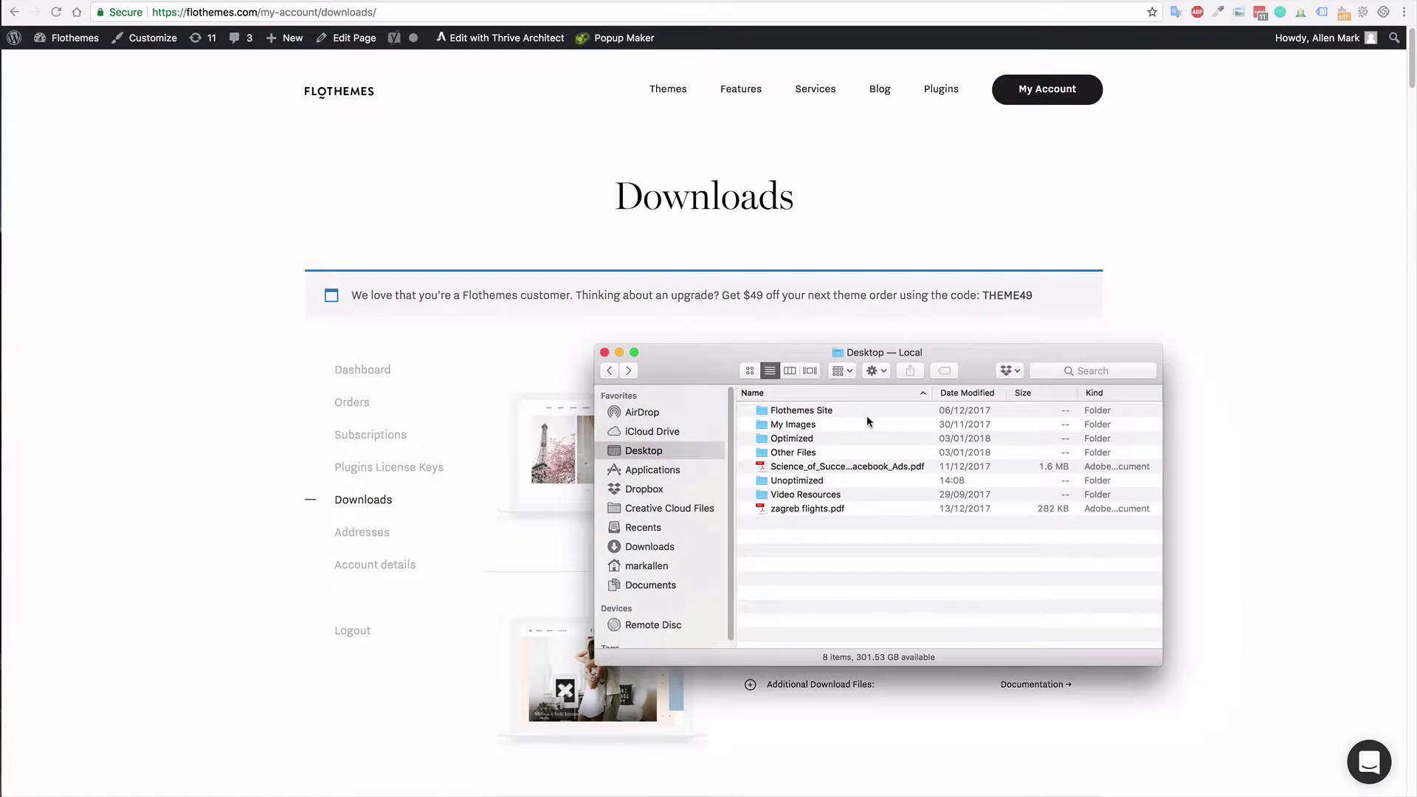
click(648, 547)
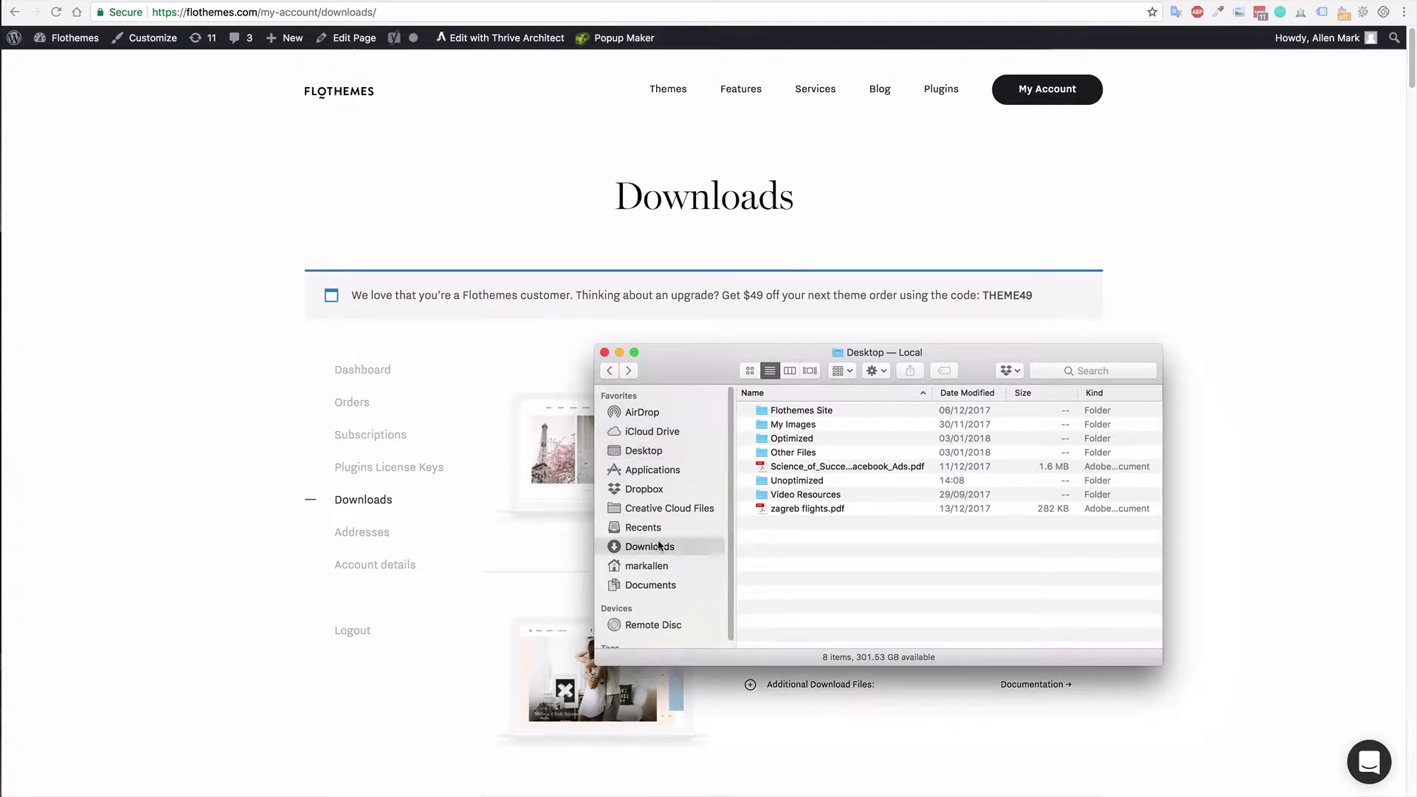
scroll(828, 516, down, 10)
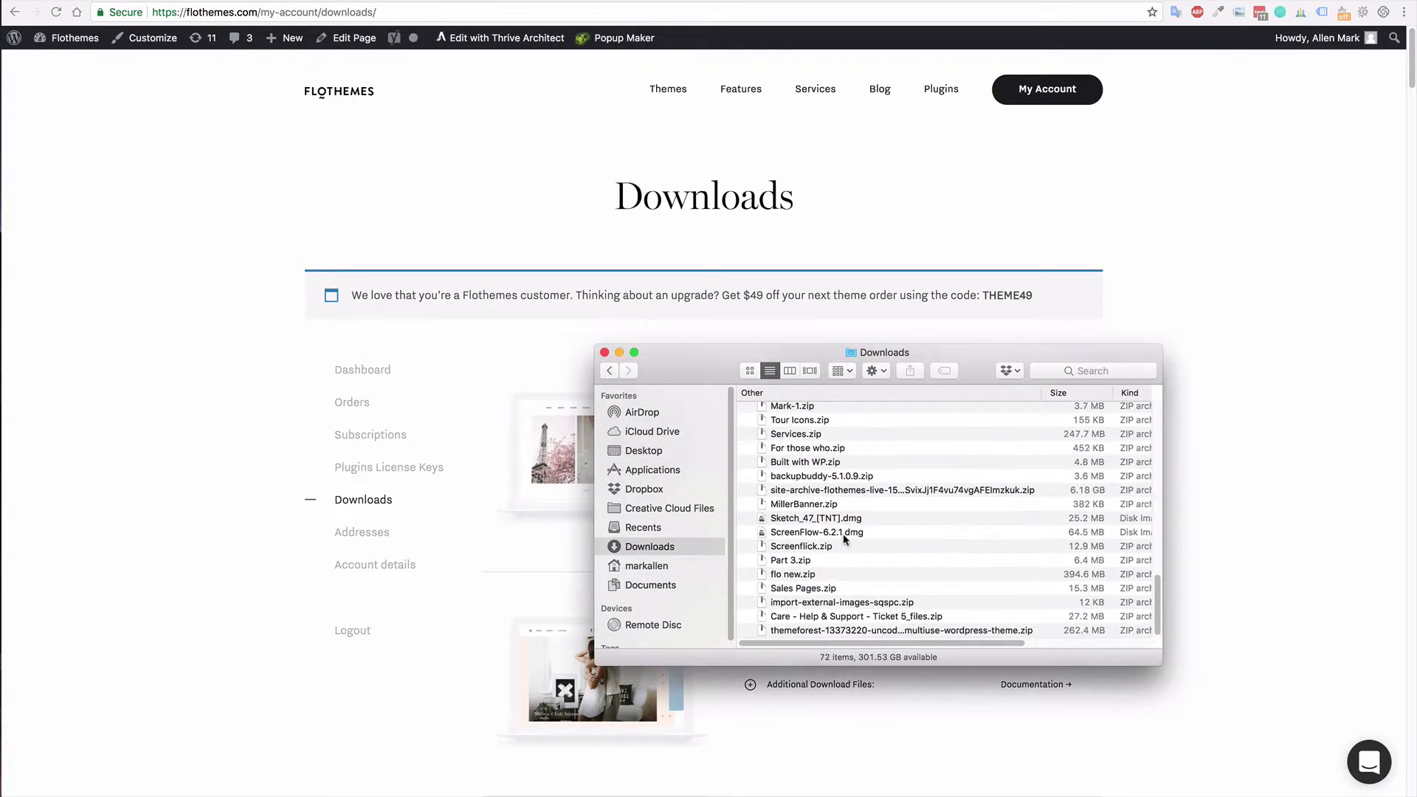
scroll(843, 515, up, 5)
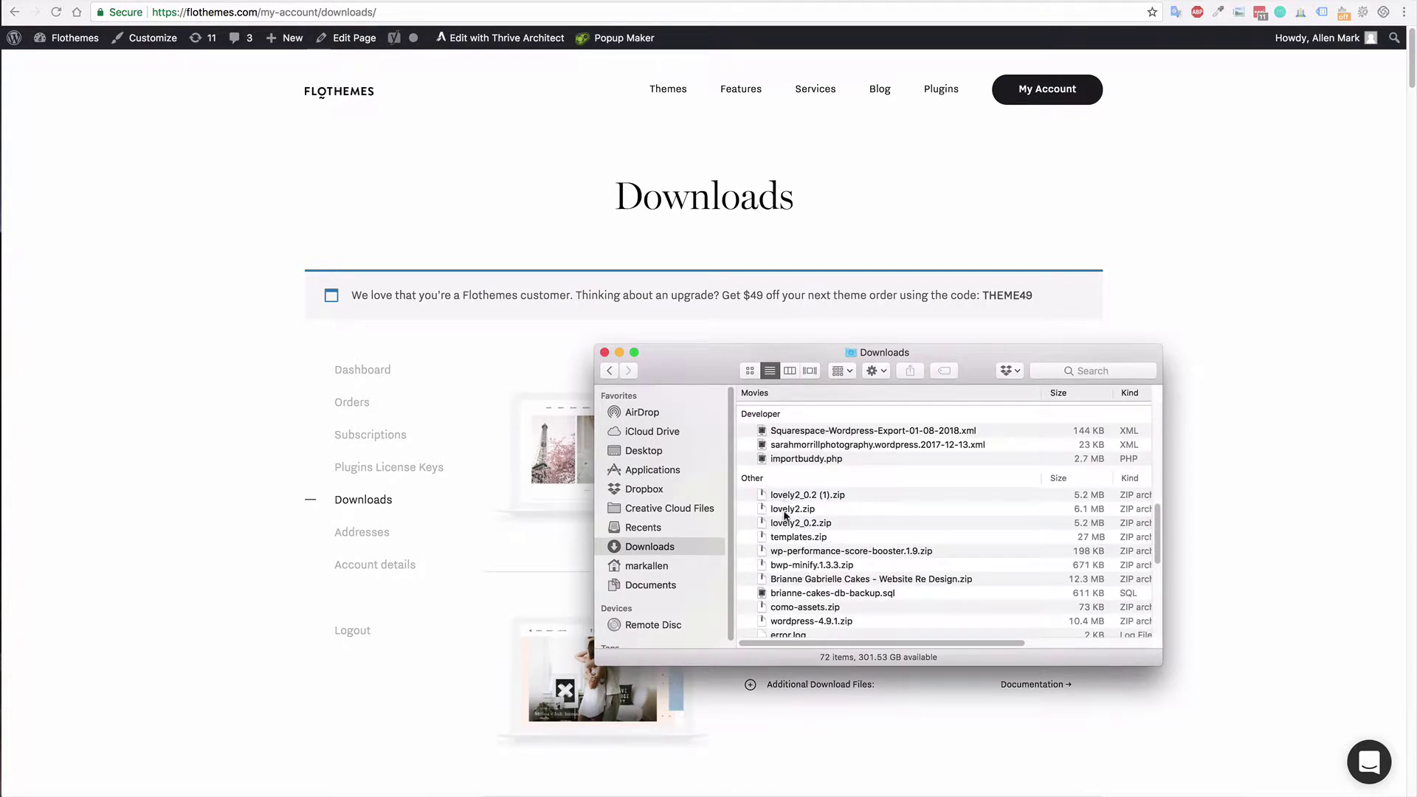
double_click(809, 523)
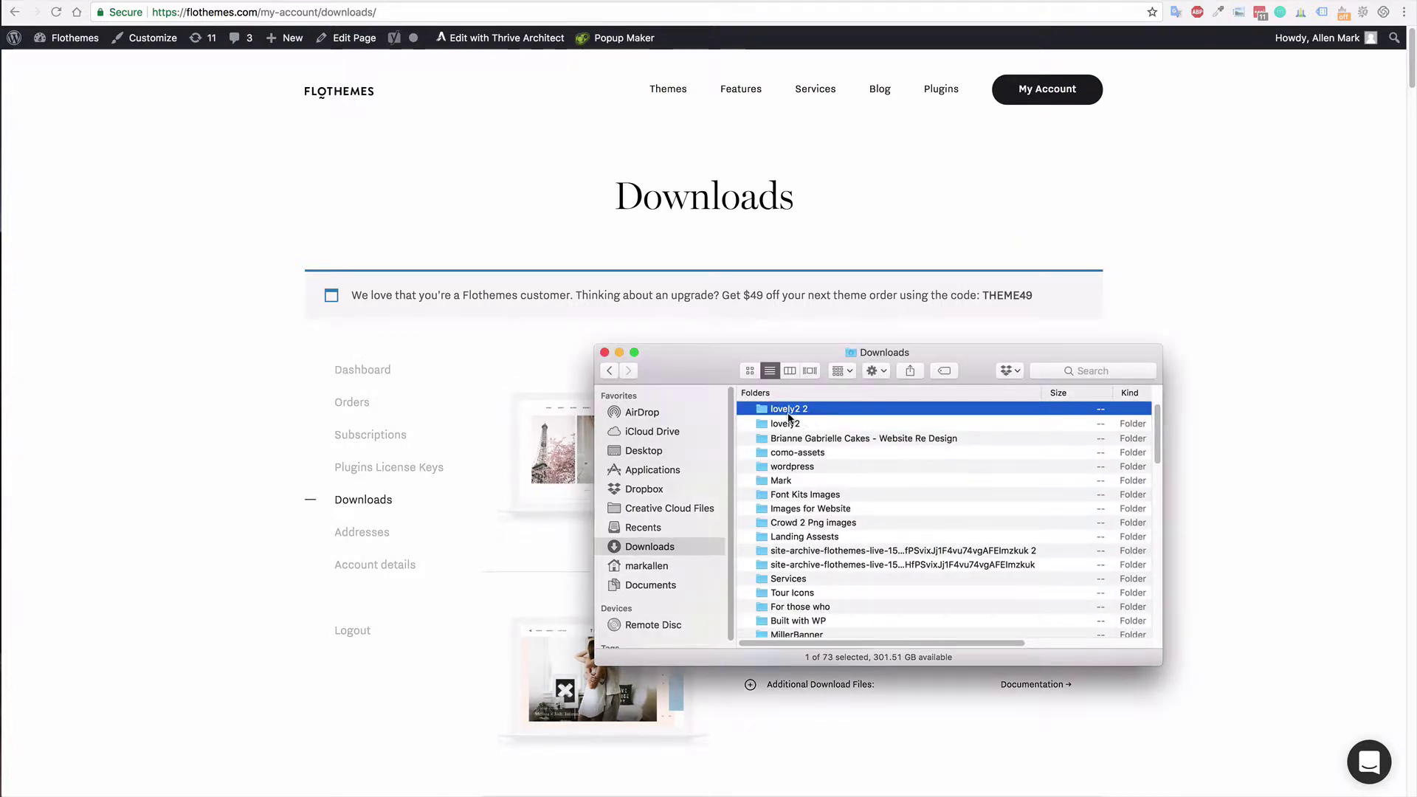
right_click(785, 410)
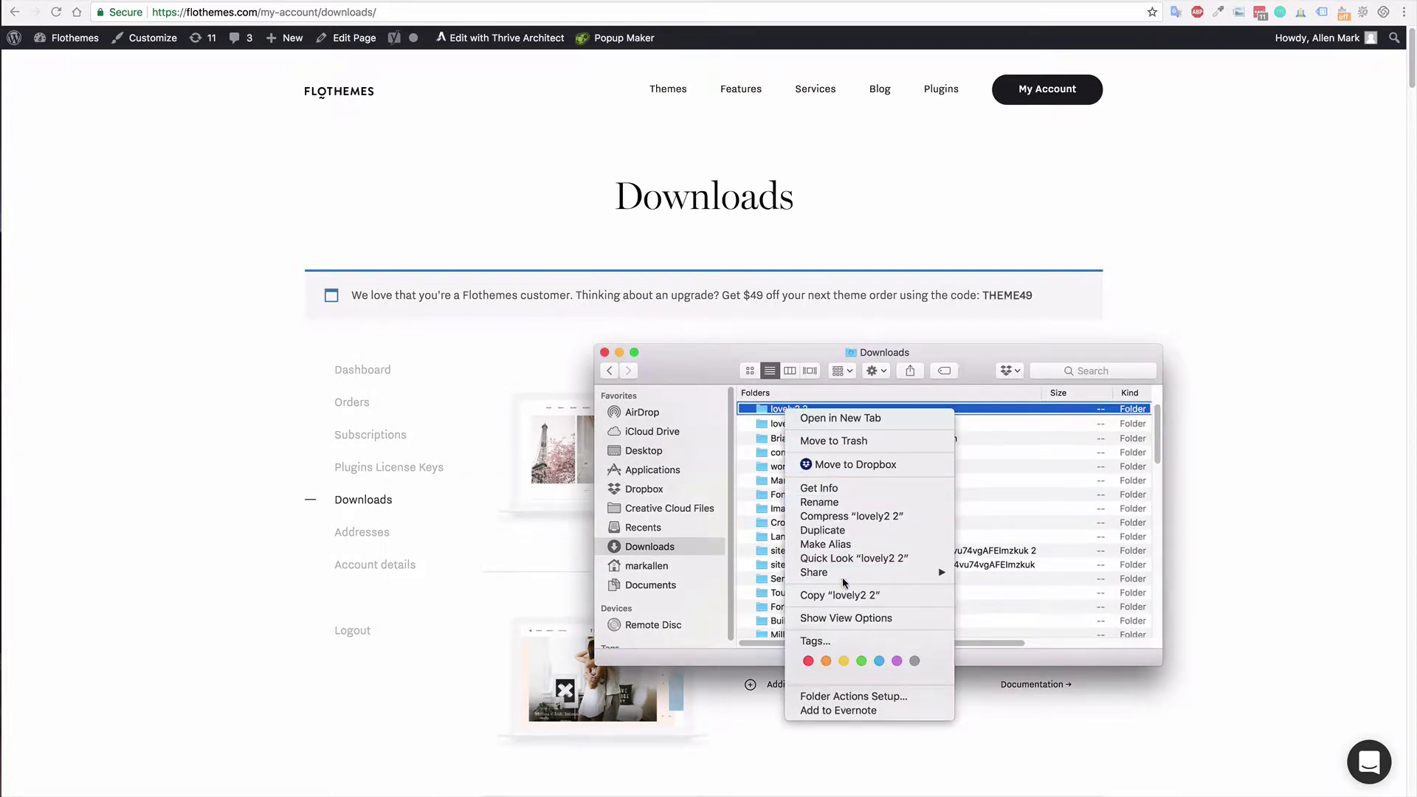
click(868, 516)
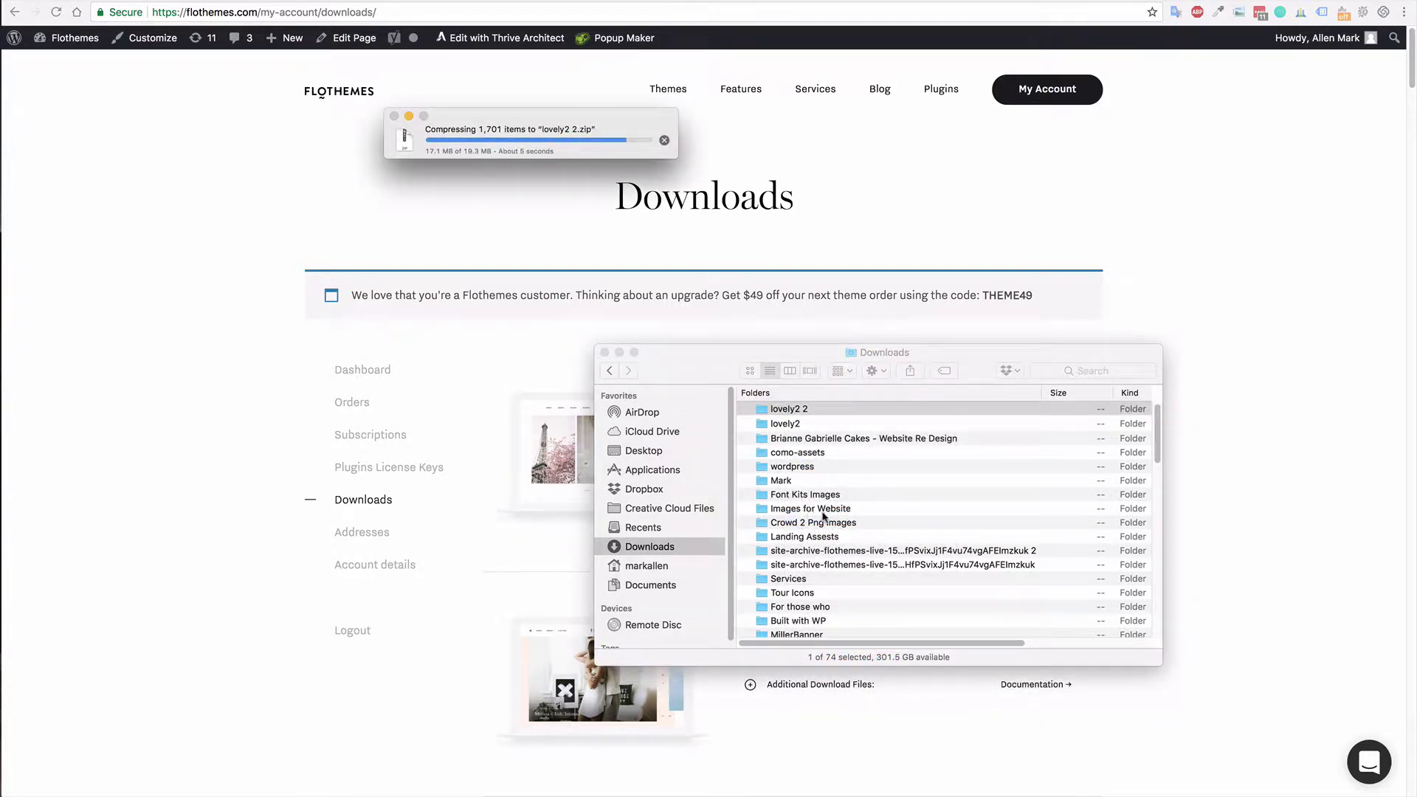
Drag lovely2_0.2.zip onto WordPress's Choose file button, then close the Downloads window.
scroll(839, 552, down, 3)
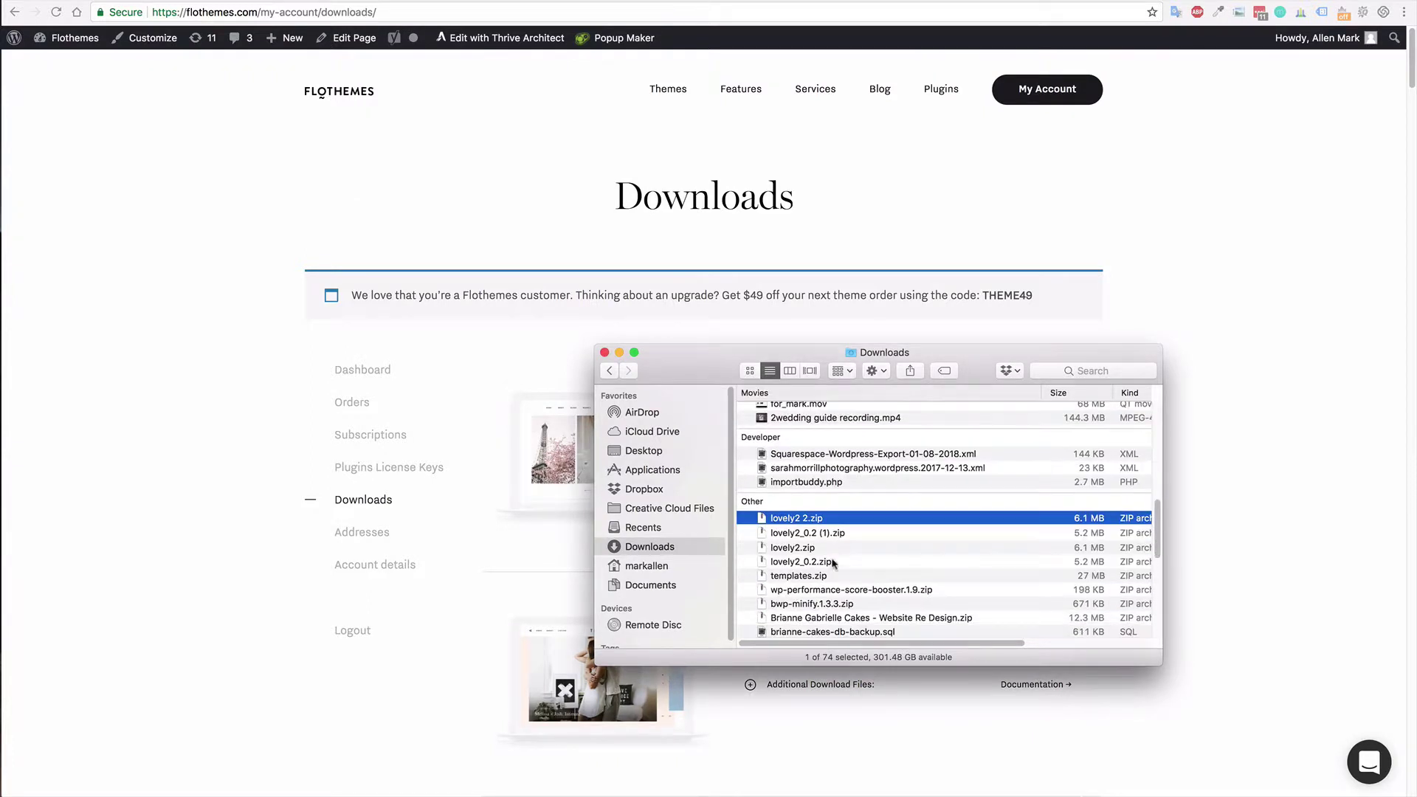
click(809, 547)
click(801, 563)
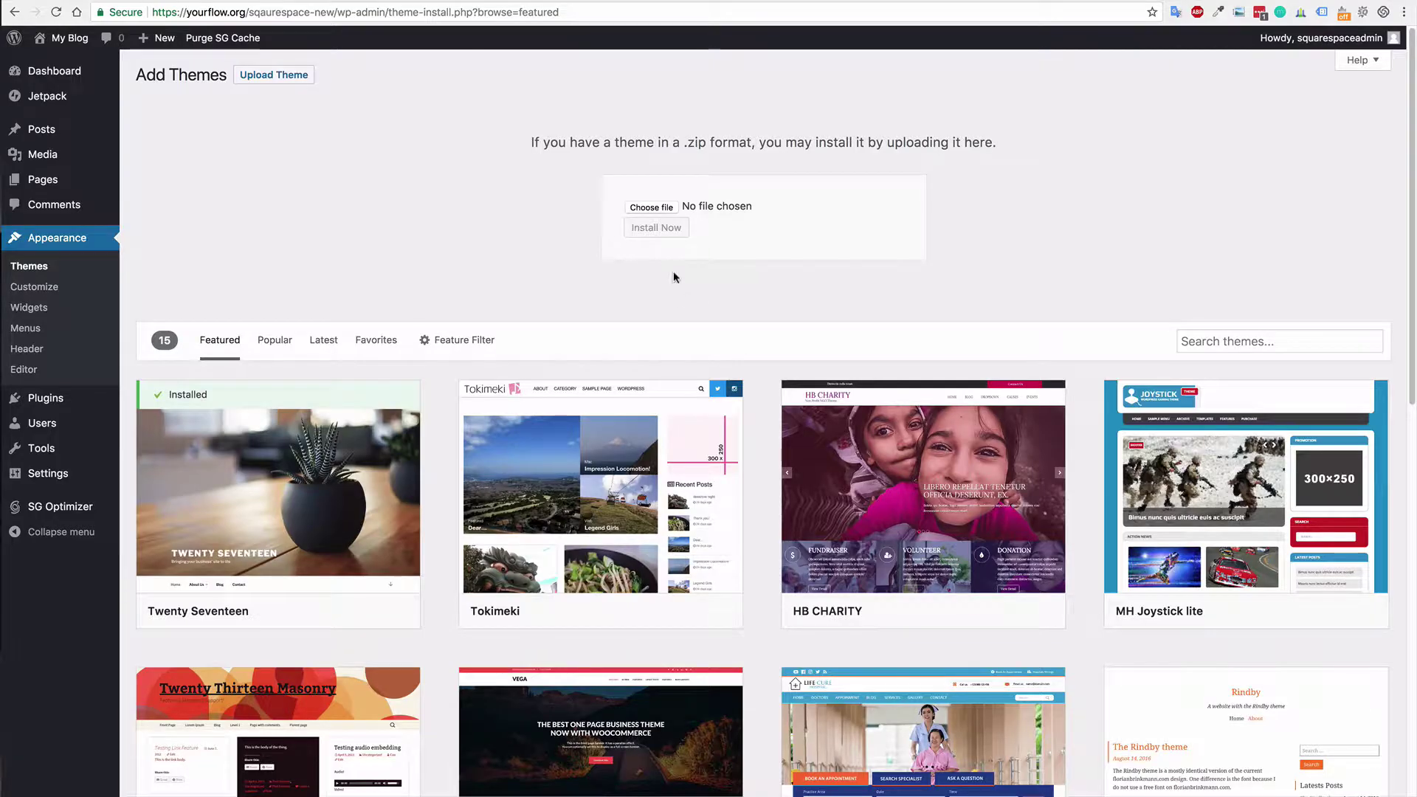
key(super+Tab)
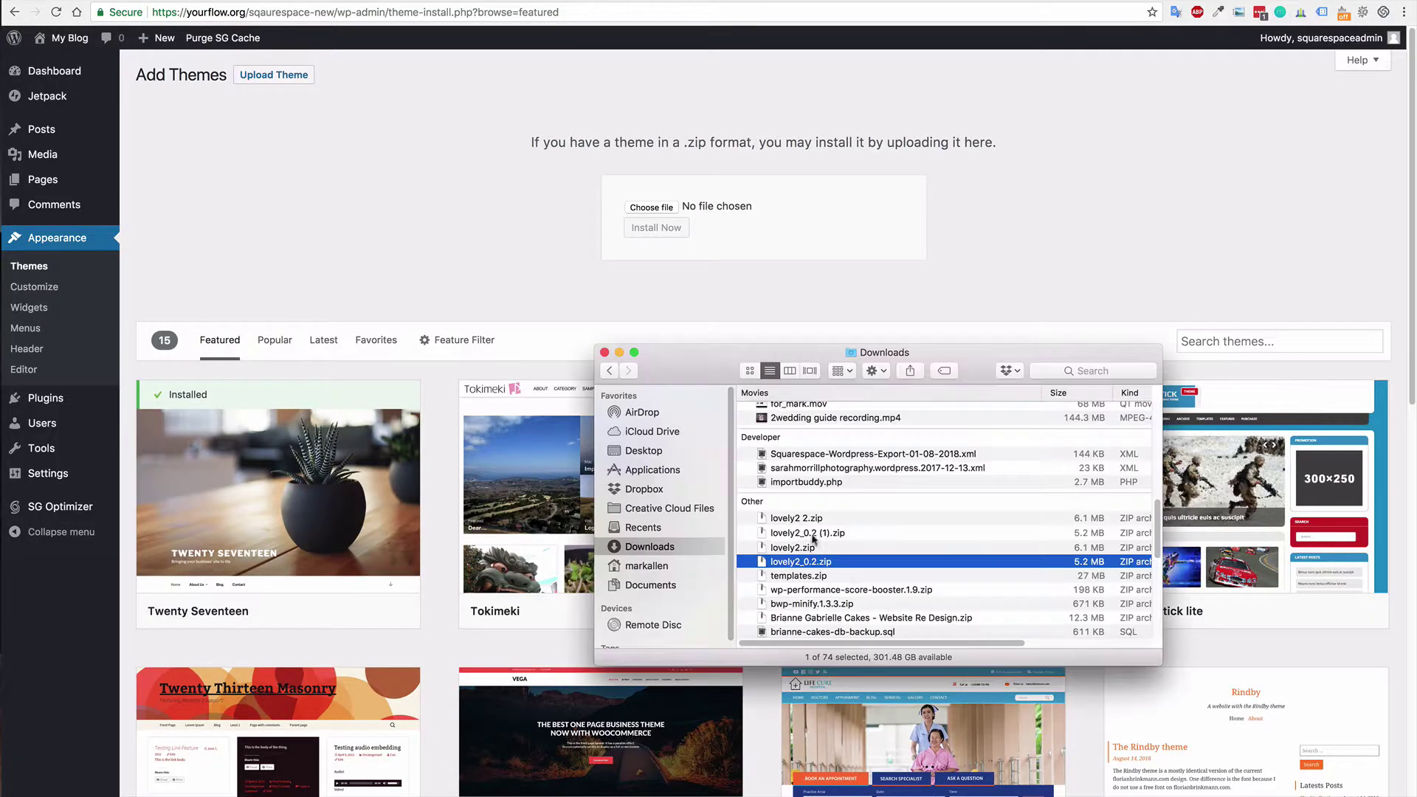
drag(802, 566, 655, 216)
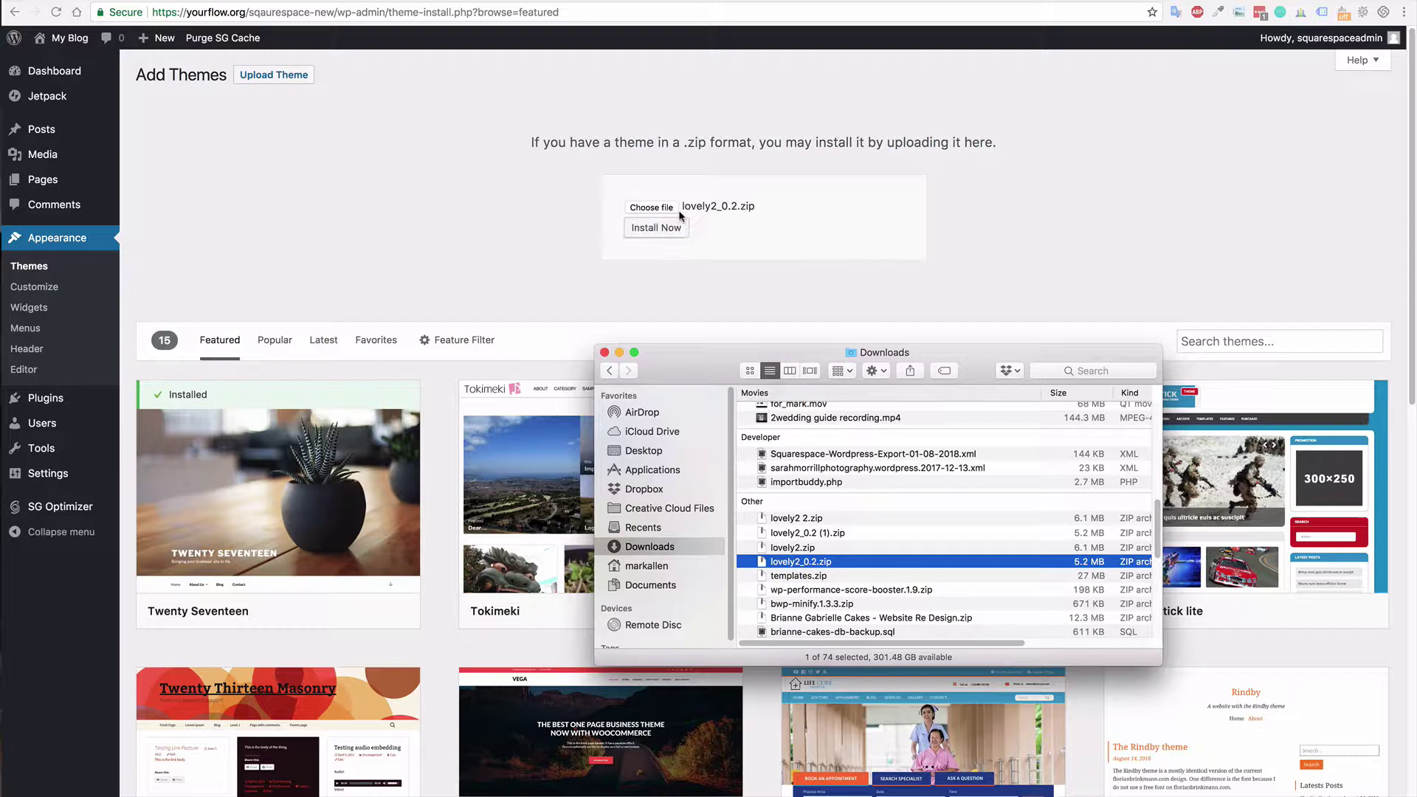
click(604, 352)
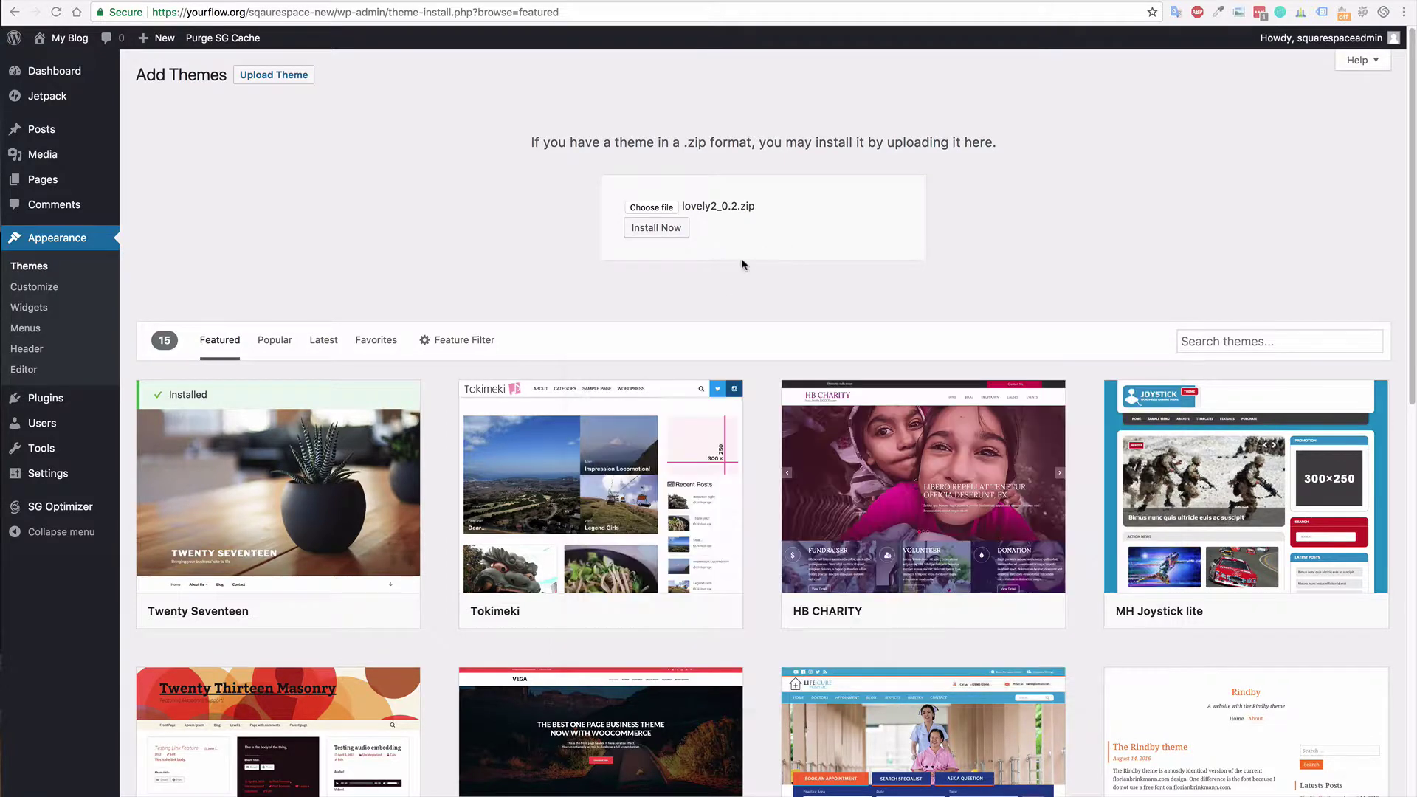
Install the uploaded Lovely 2 theme package and activate it.
click(657, 228)
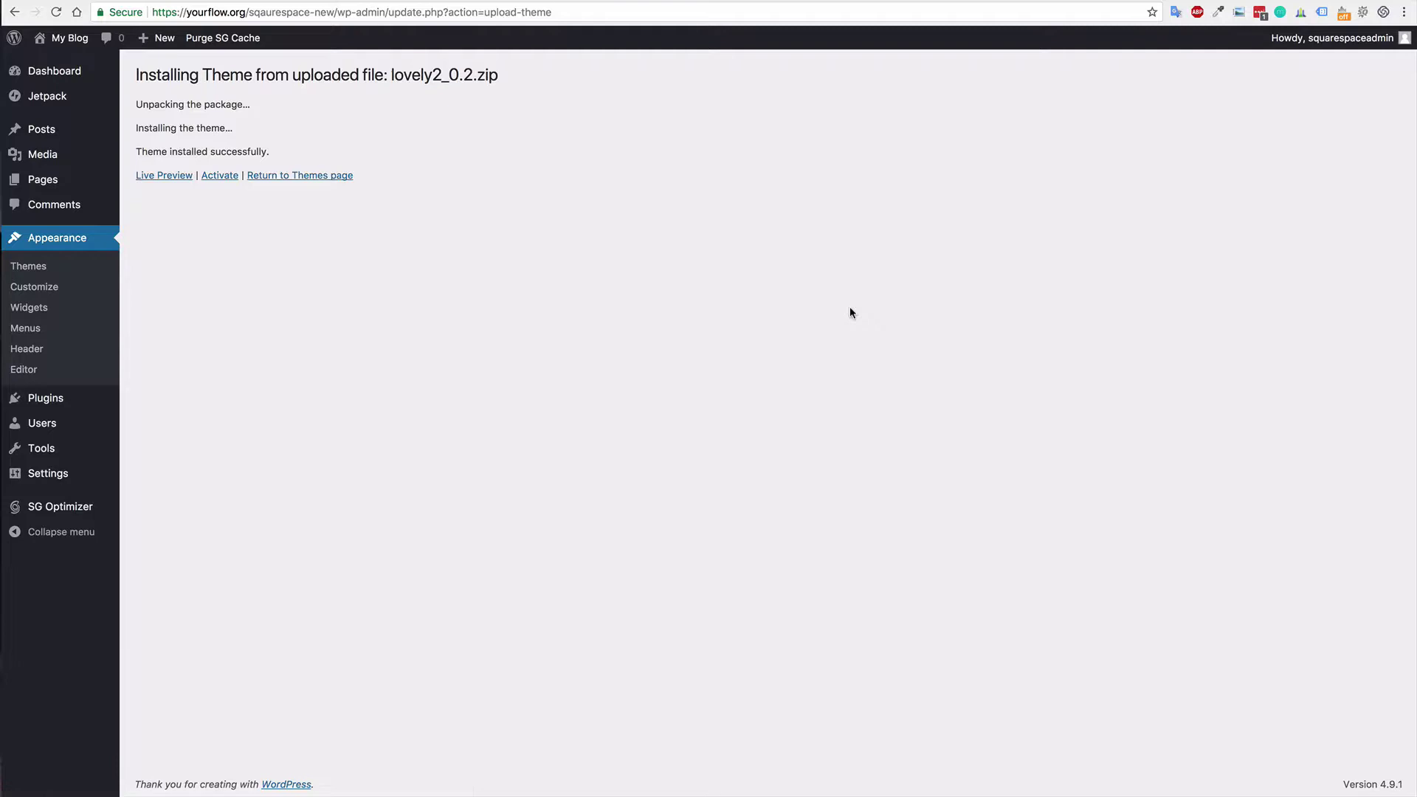
click(225, 179)
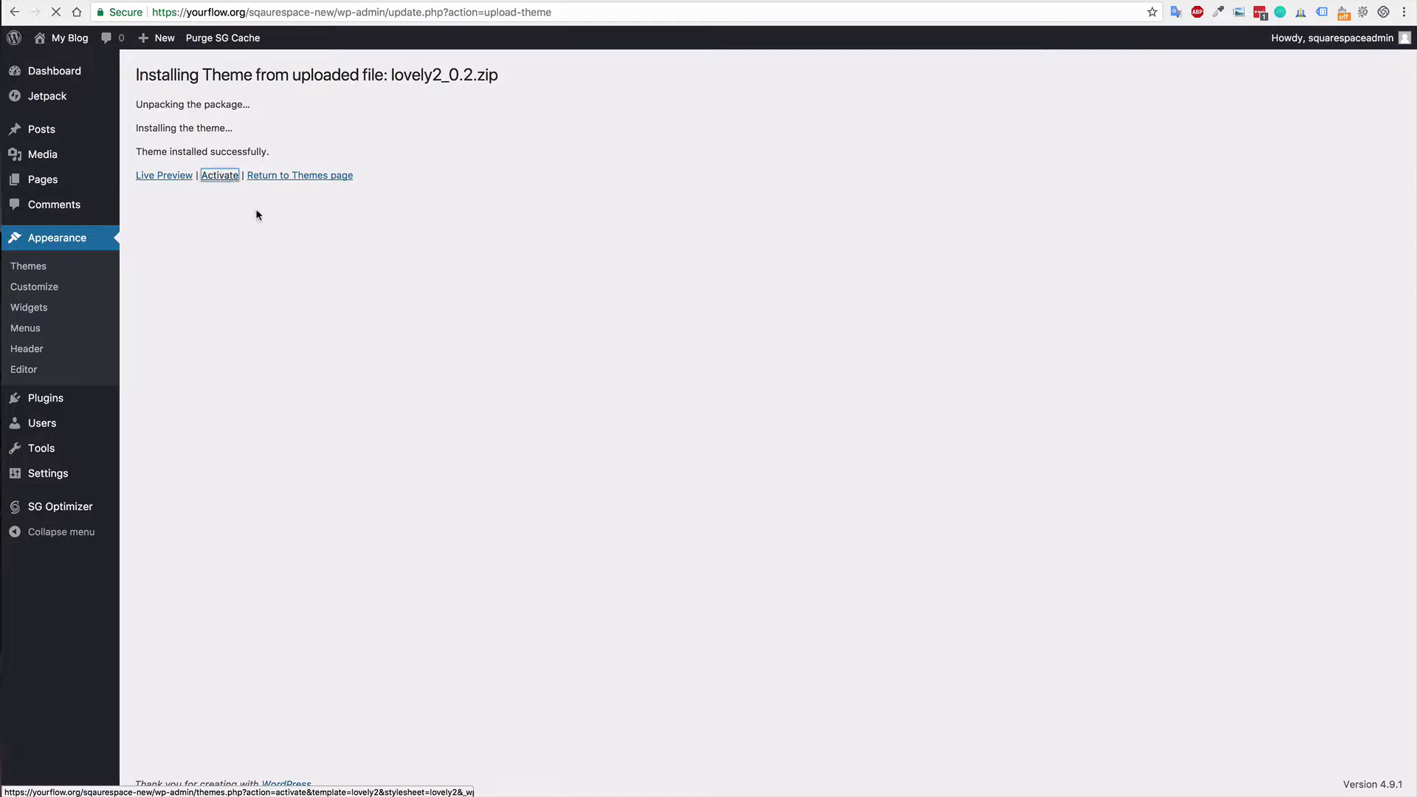
drag(146, 151, 281, 150)
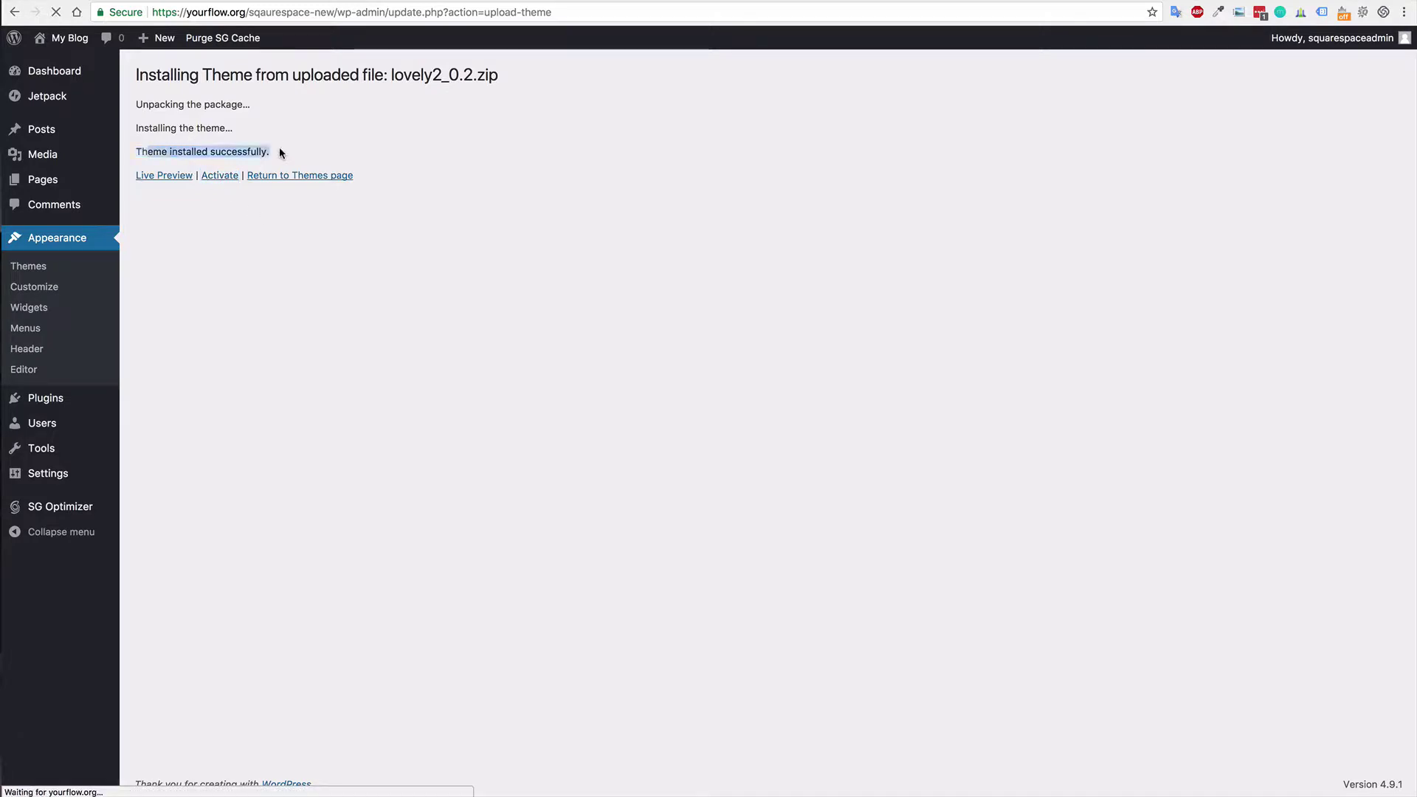
click(324, 154)
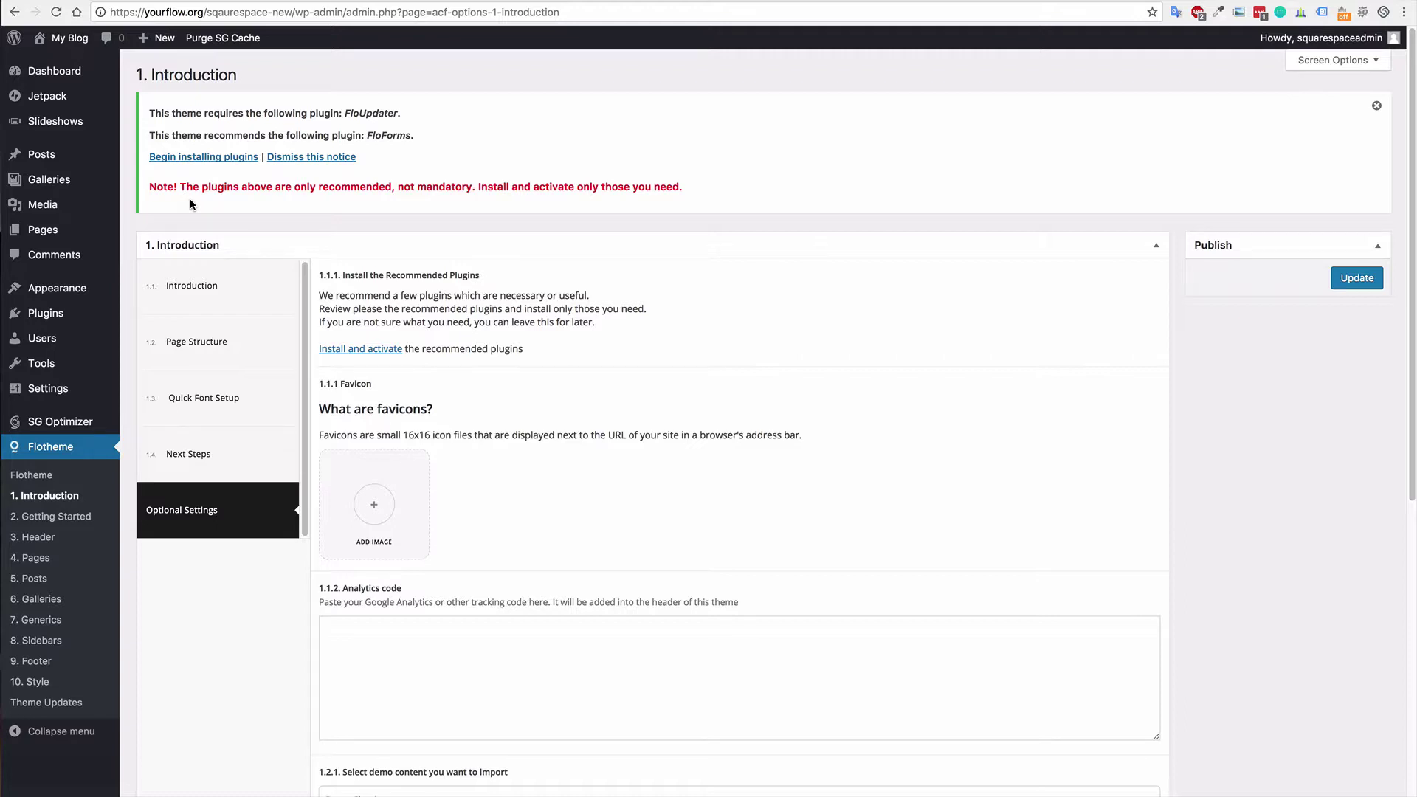
Bulk-install the FloUpdater and FloForms plugins from the theme's plugin installer.
click(204, 164)
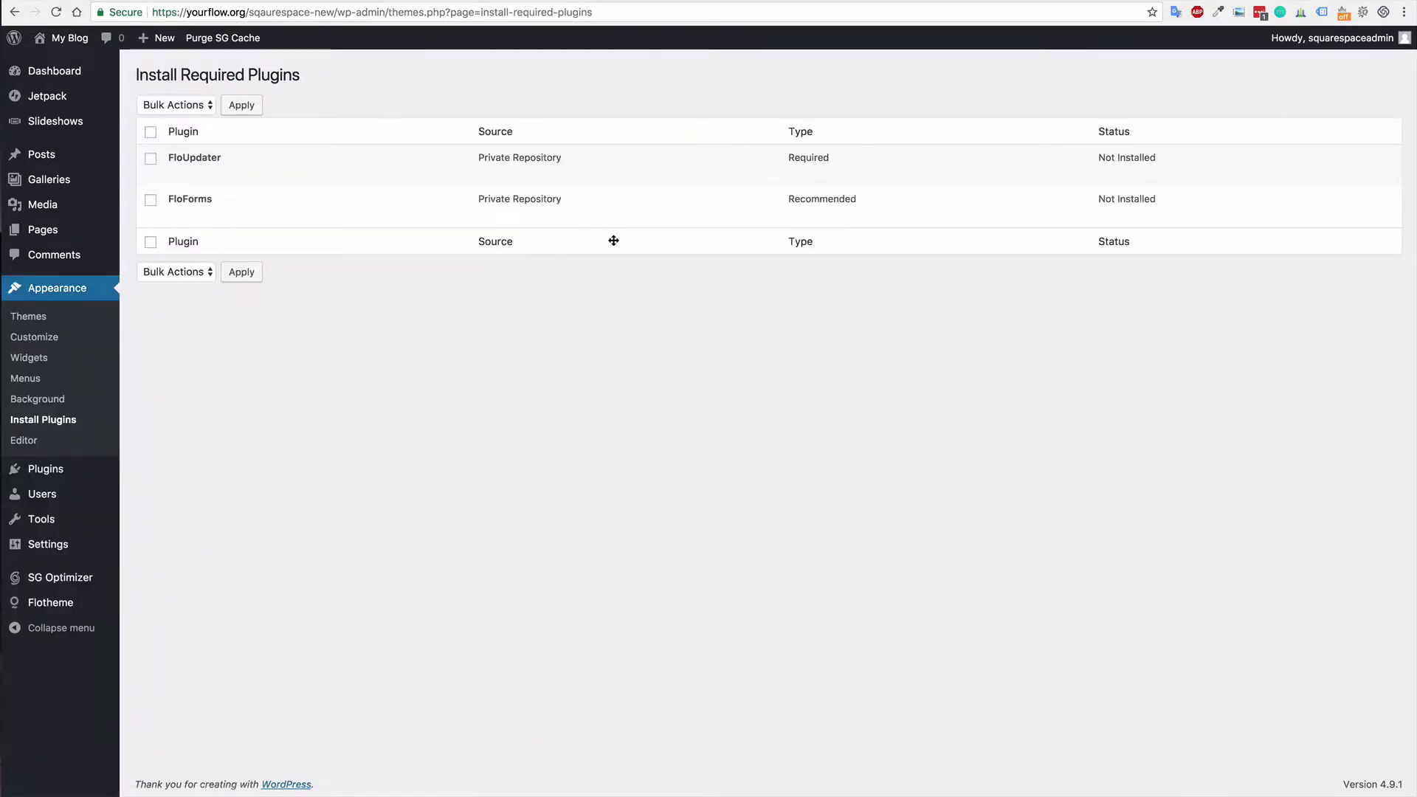
mouse_move(269, 185)
click(150, 158)
click(151, 200)
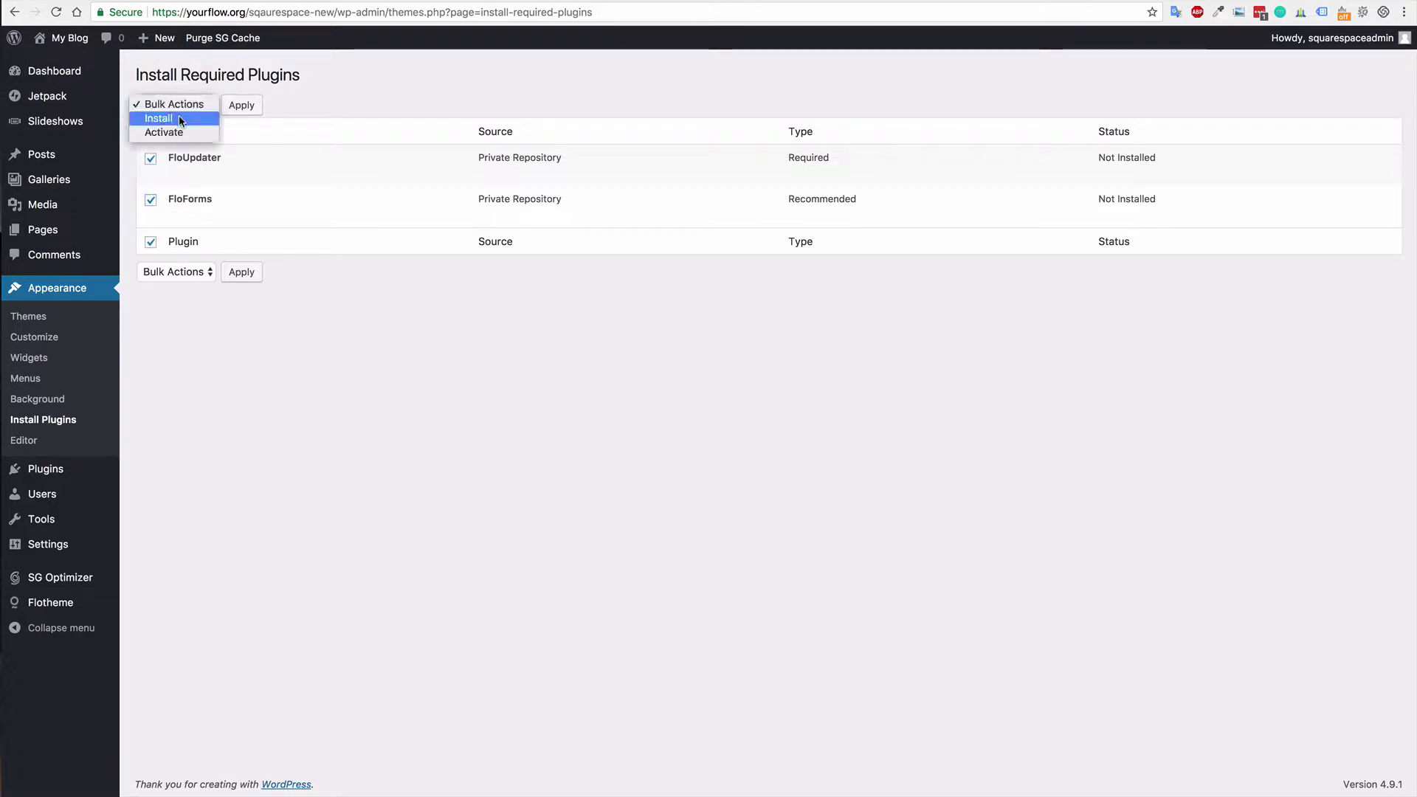
click(178, 118)
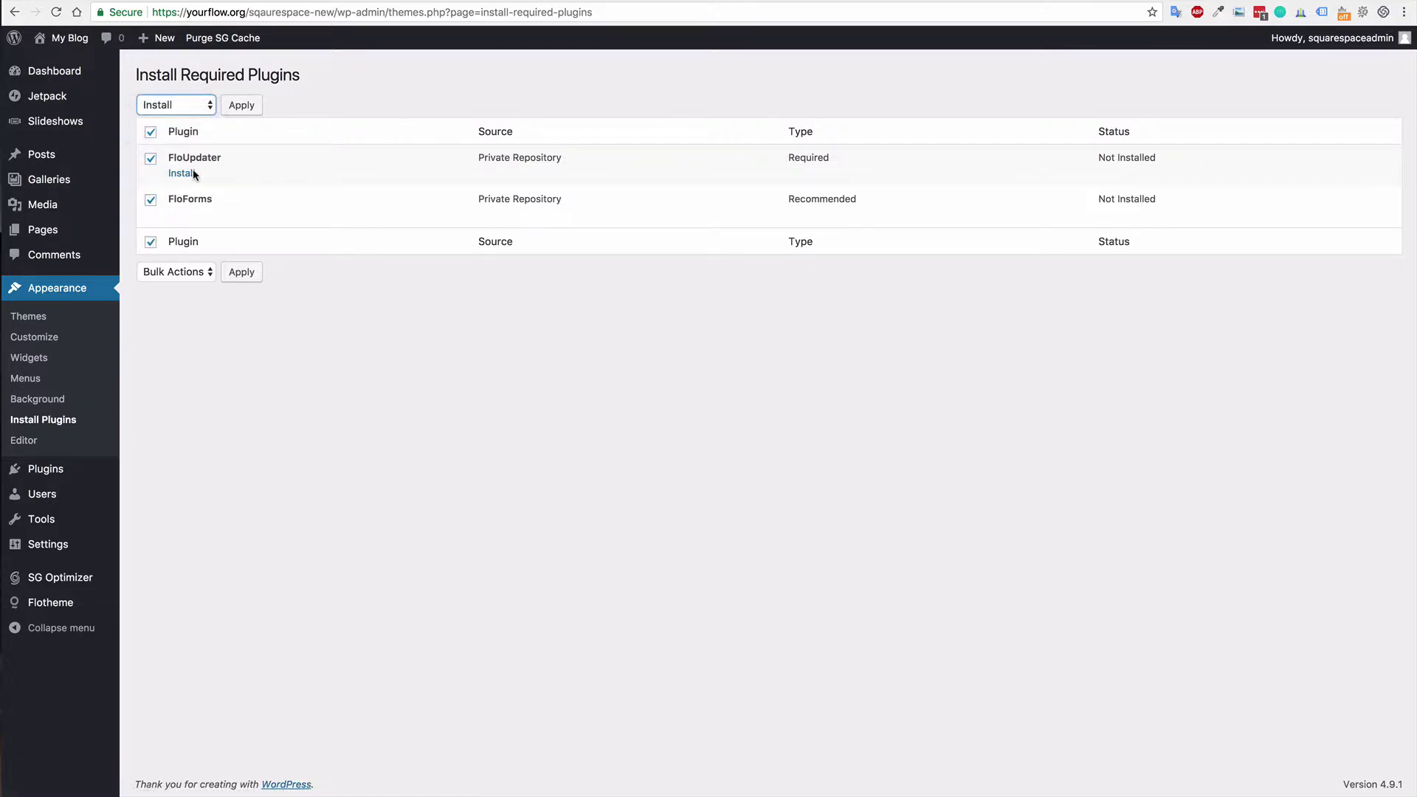
click(251, 107)
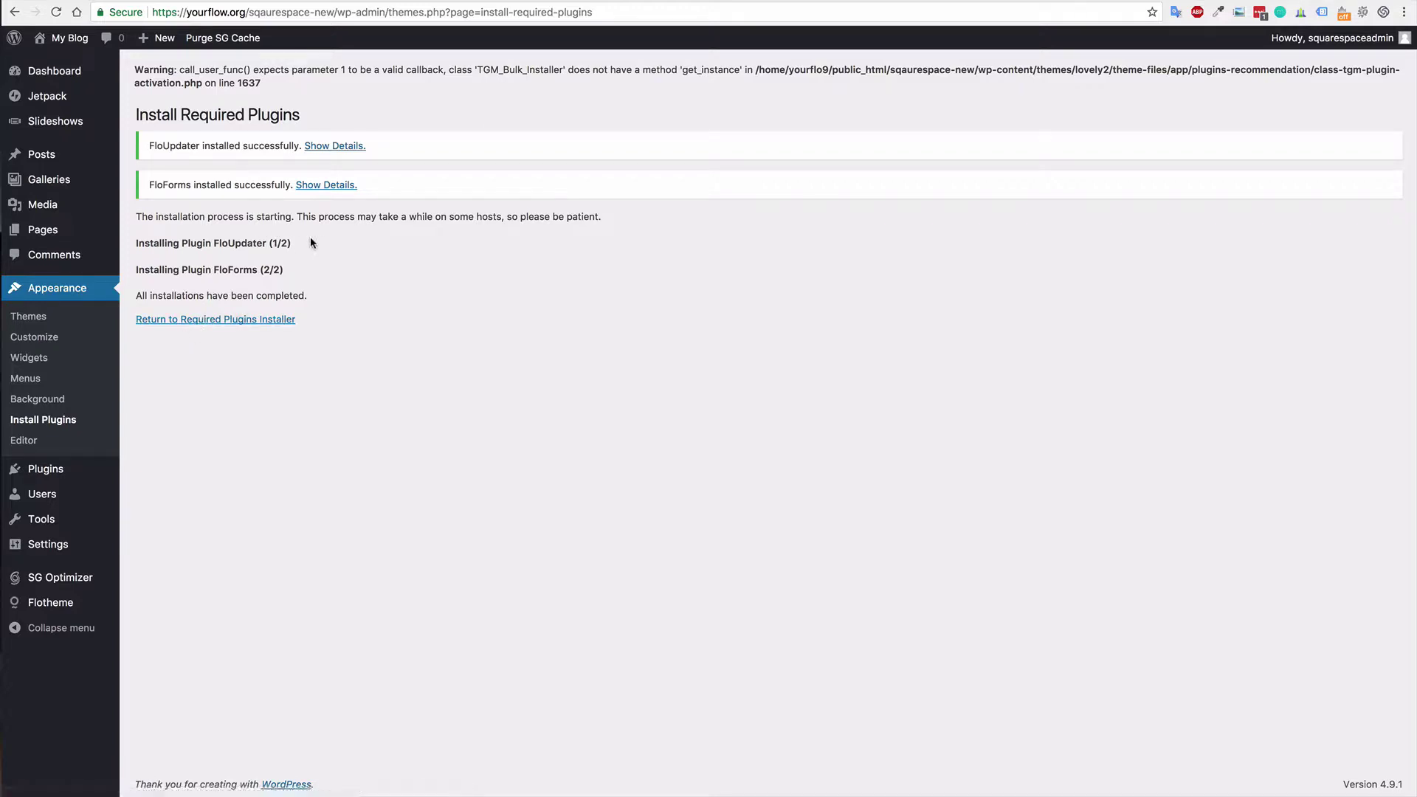
Bulk-activate FloUpdater and FloForms from the required plugins list, then view Installed Plugins.
click(198, 318)
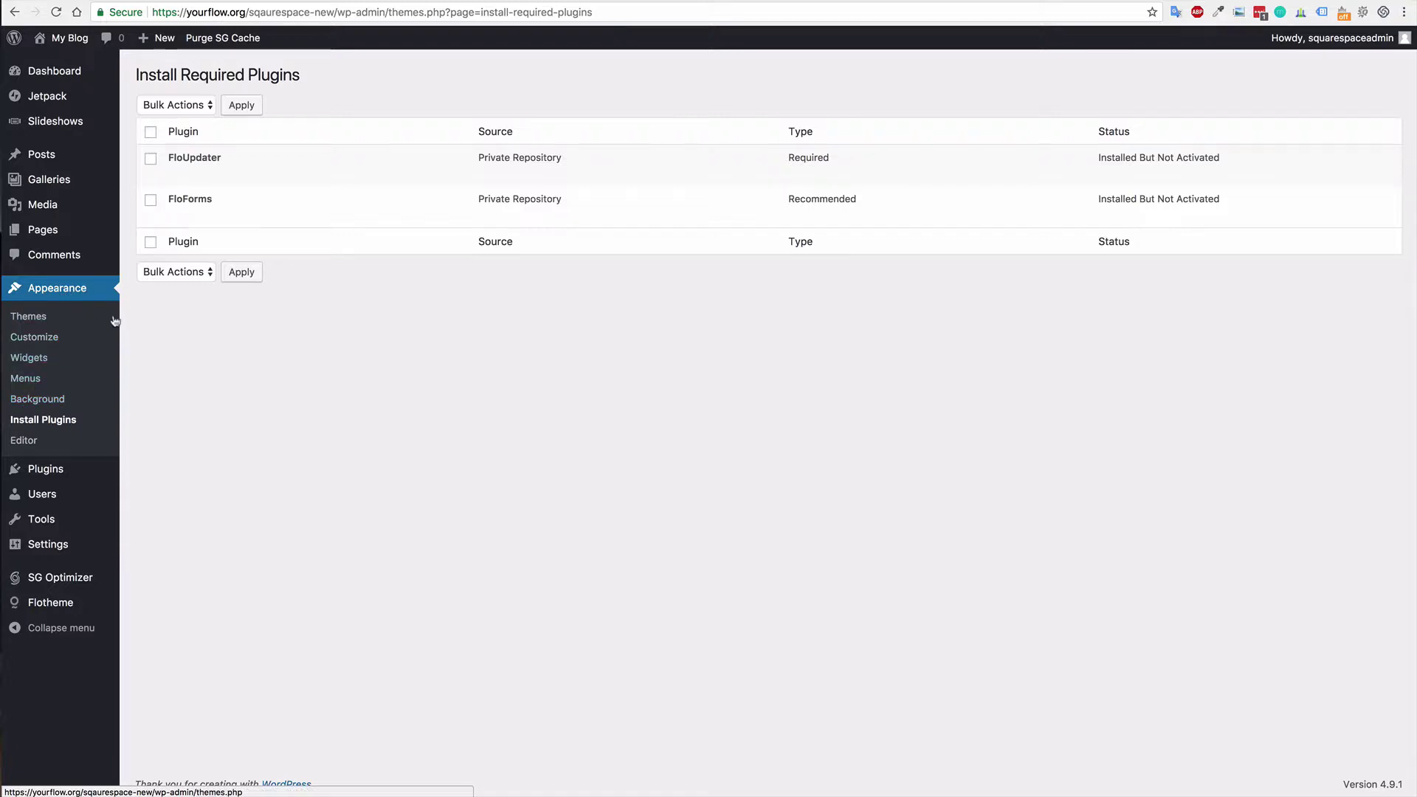
mouse_move(62, 475)
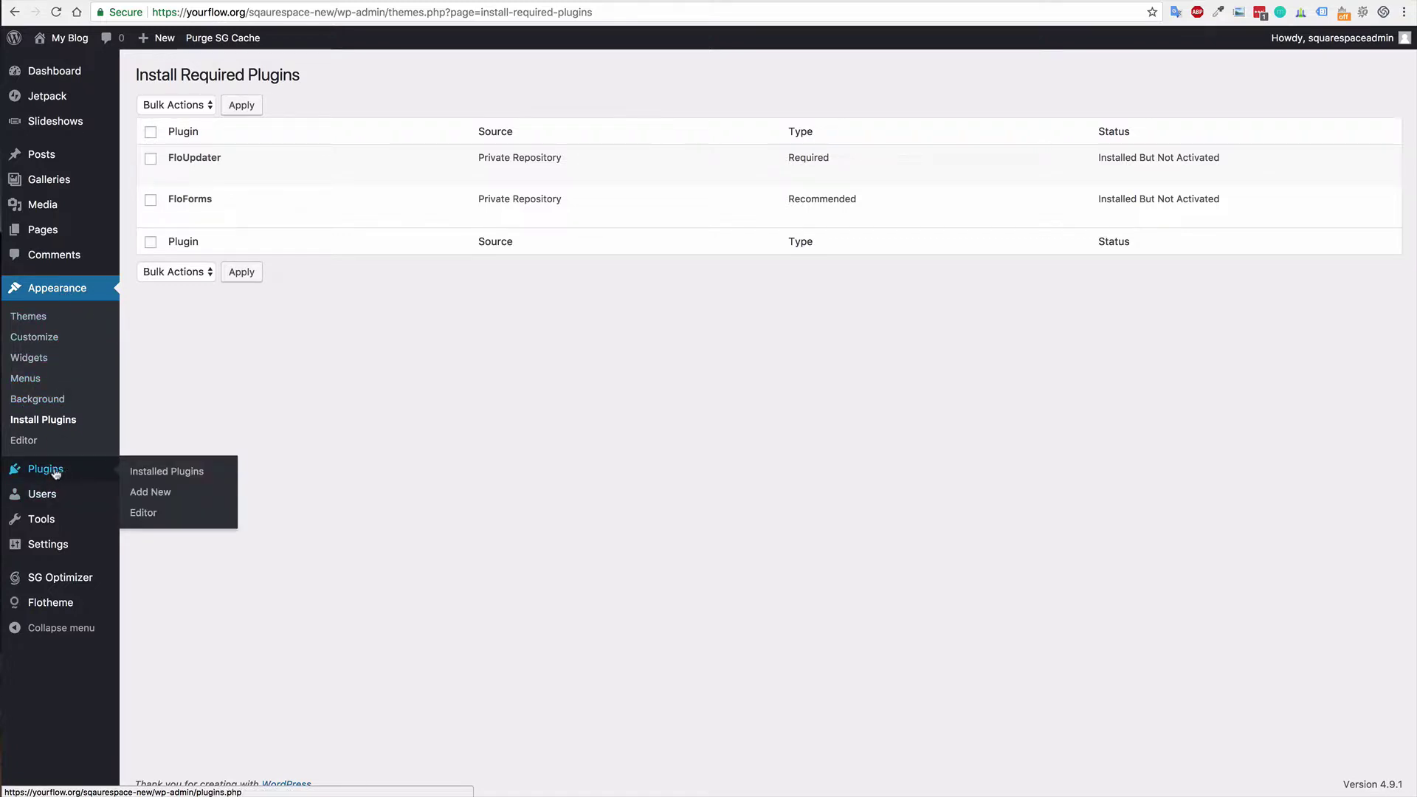
click(150, 159)
click(150, 200)
click(176, 105)
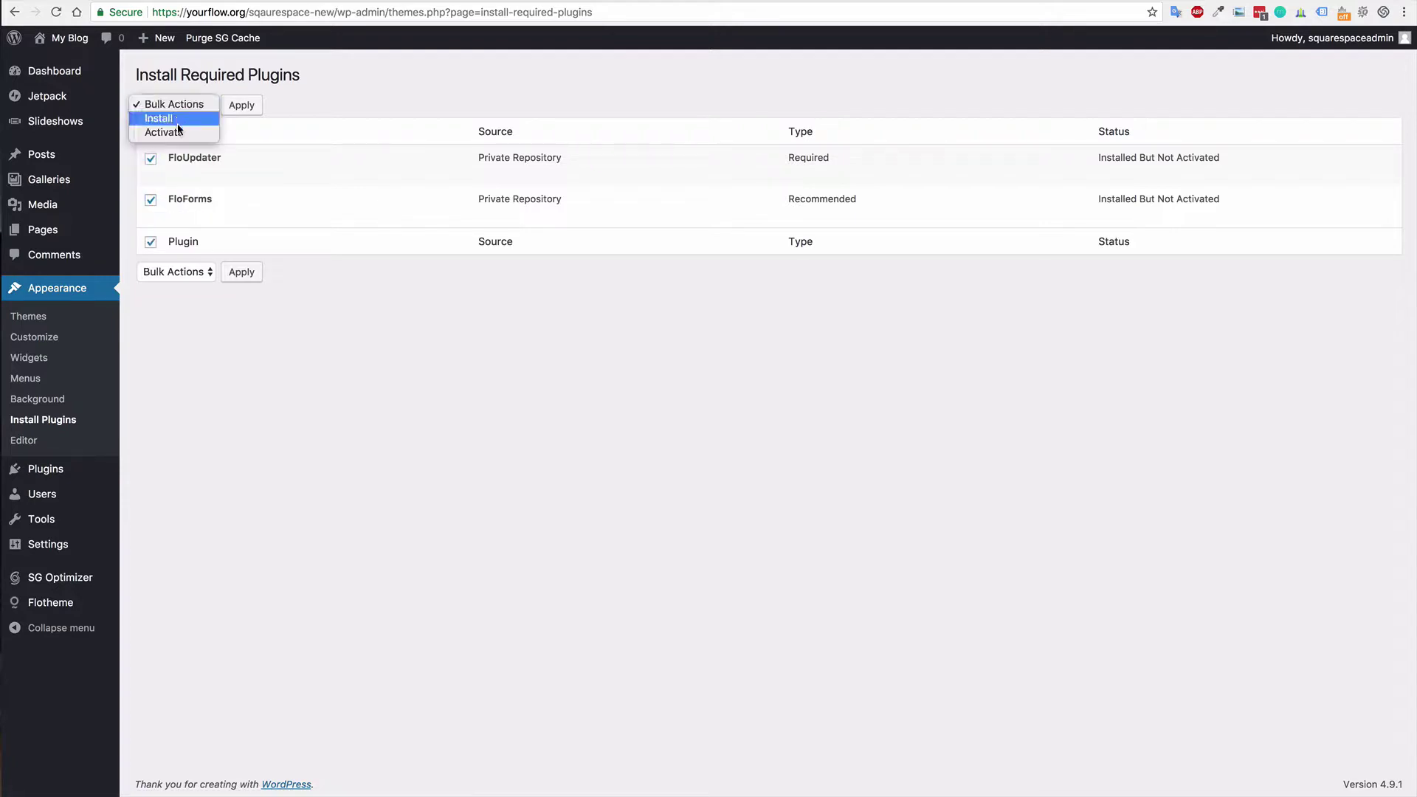
click(177, 133)
click(242, 105)
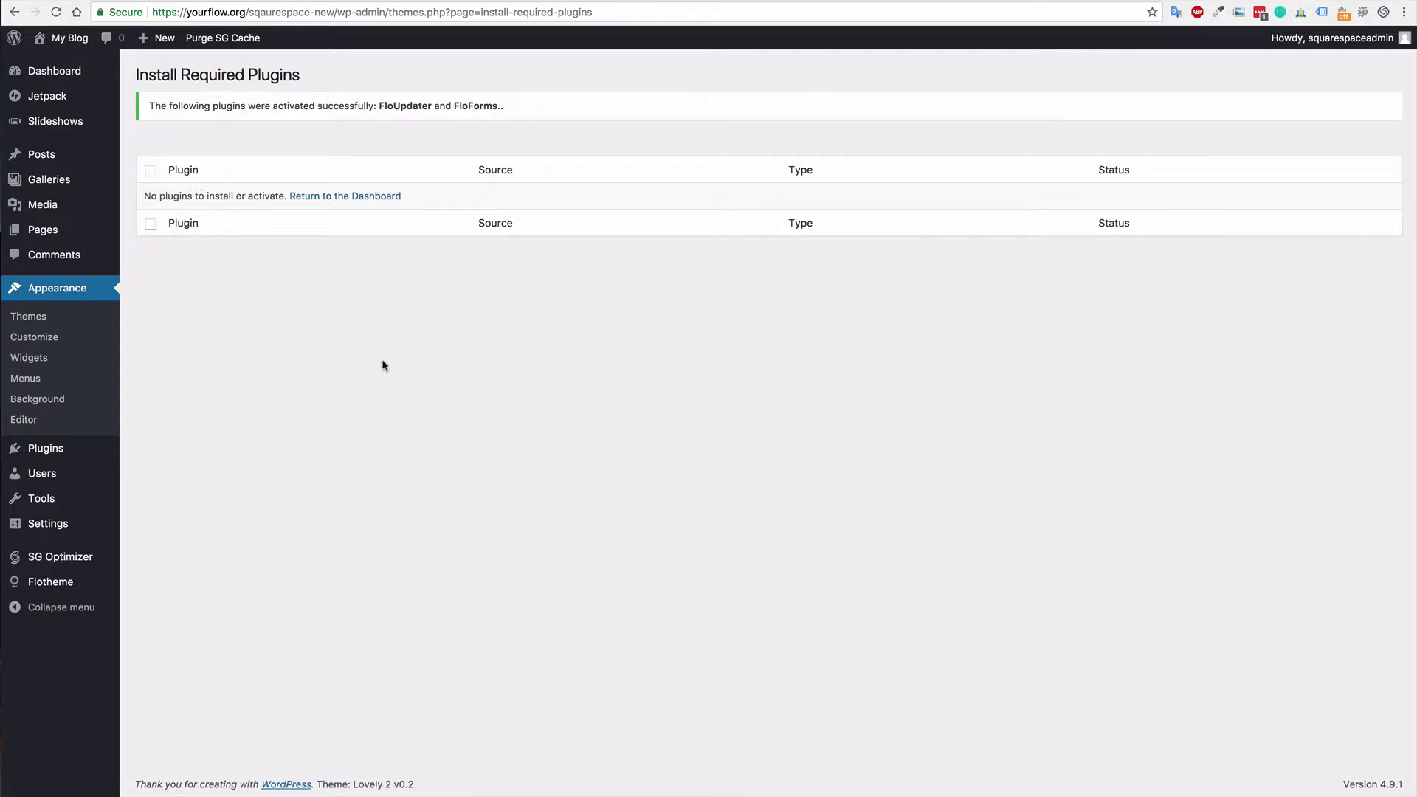
click(42, 448)
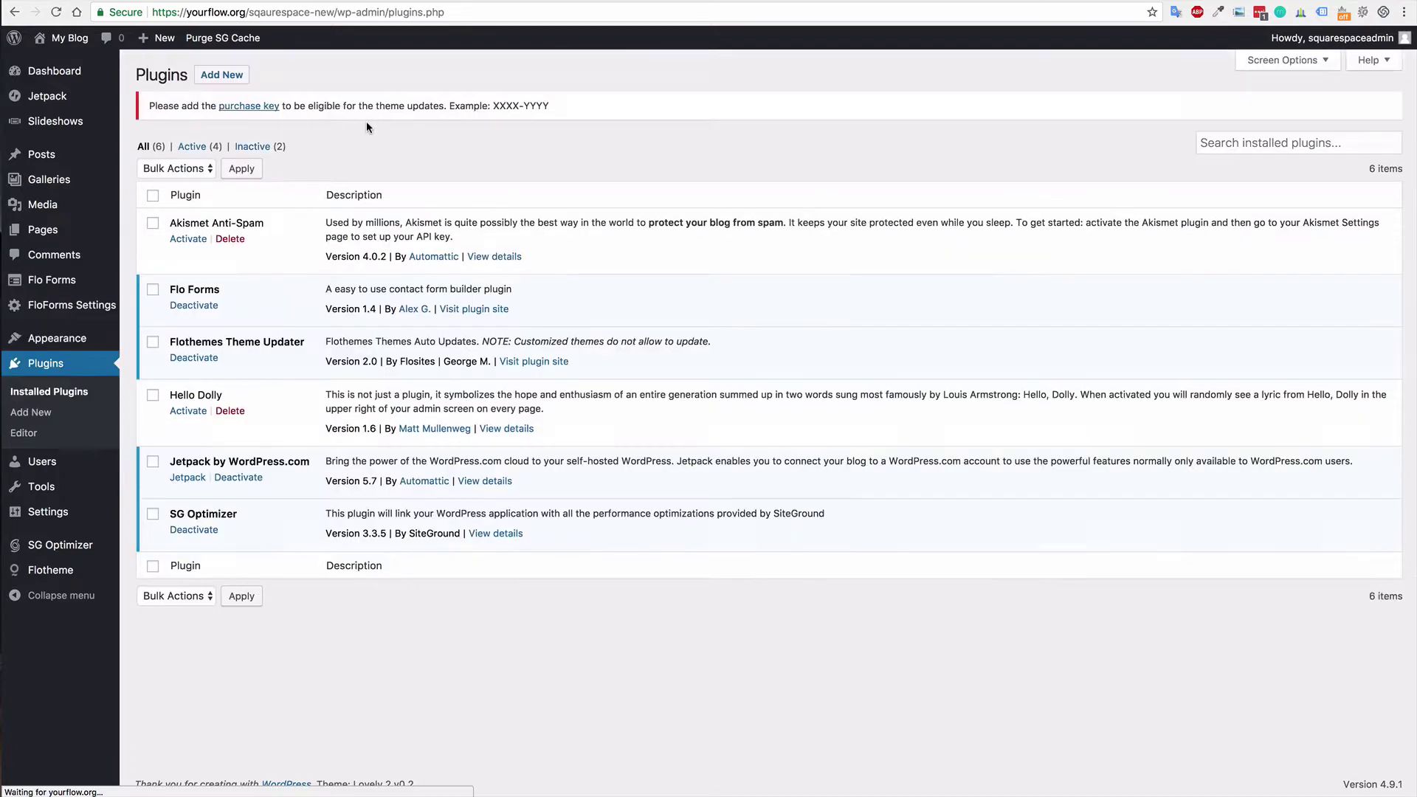
Delete Hello Dolly, then deactivate and delete Jetpack, confirming each deletion.
click(228, 418)
click(852, 100)
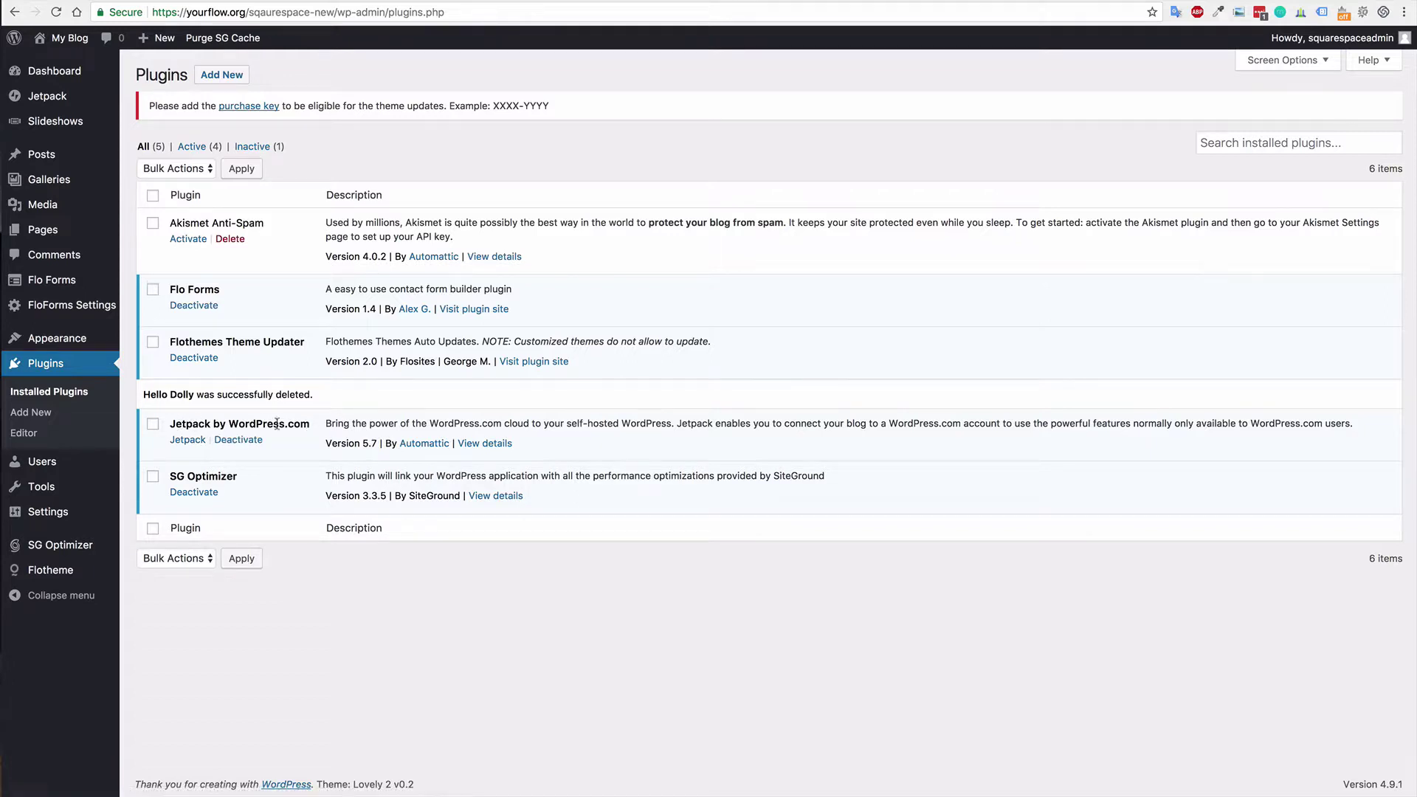
click(237, 441)
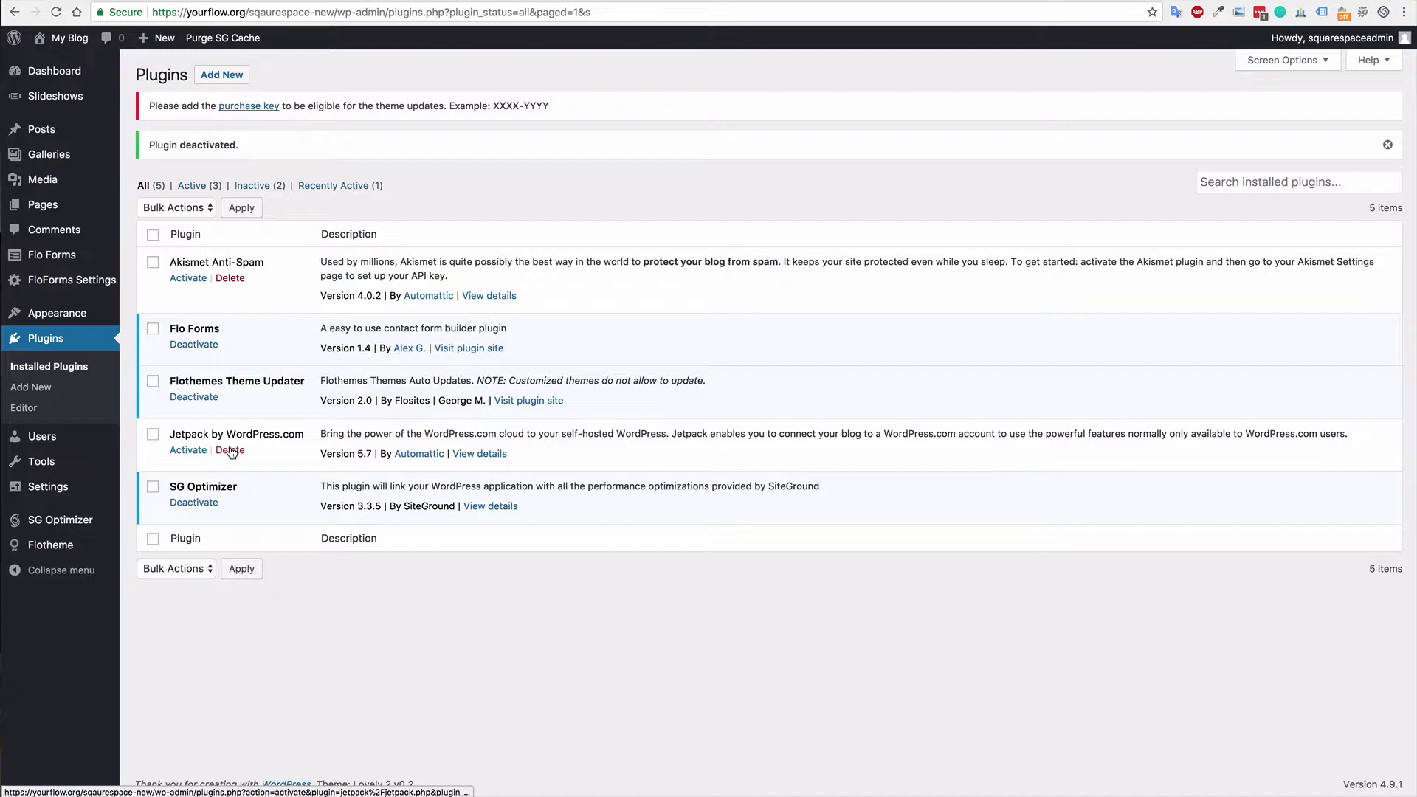
click(231, 452)
click(864, 100)
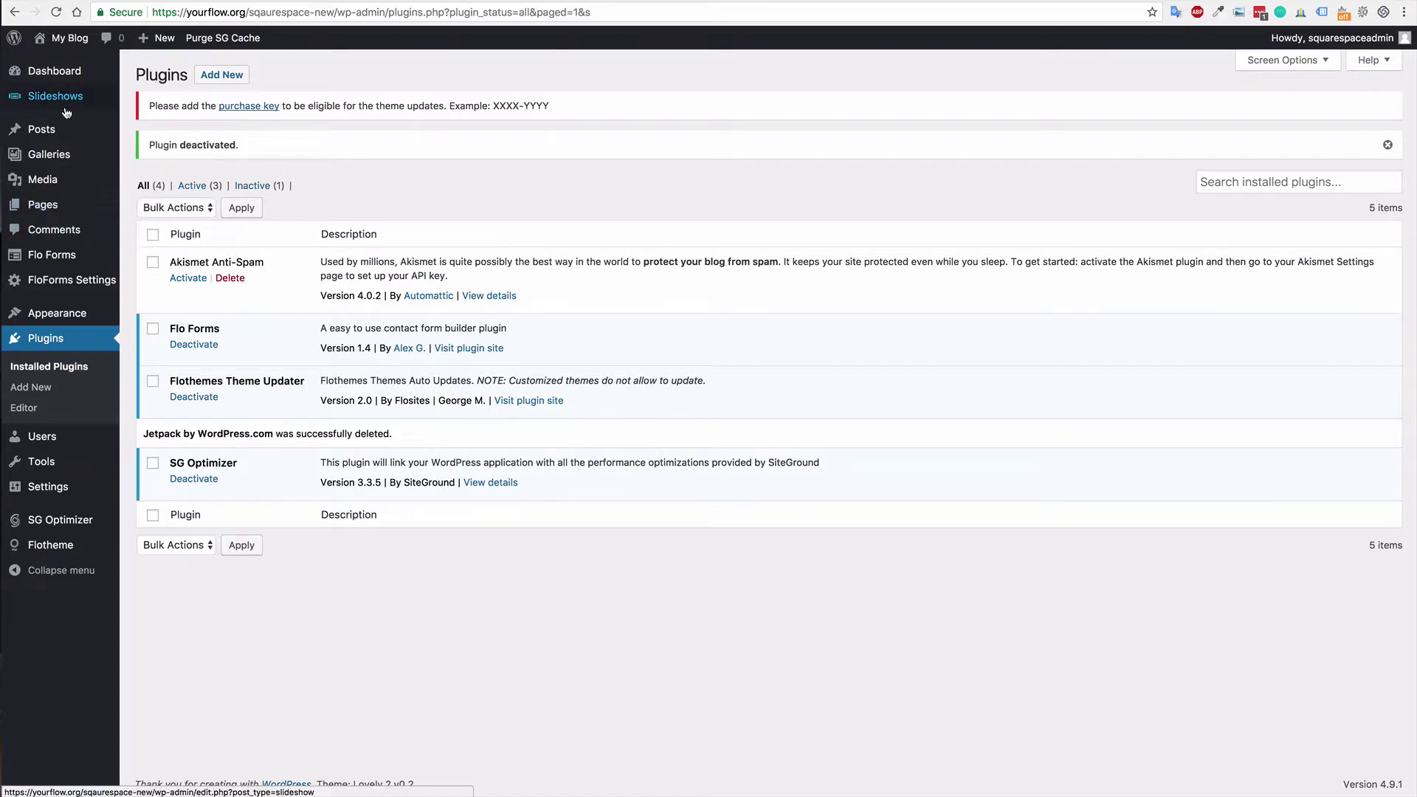
Browse the Posts, Galleries, Pages and Slideshows menus, then open the empty Media Library.
mouse_move(48, 135)
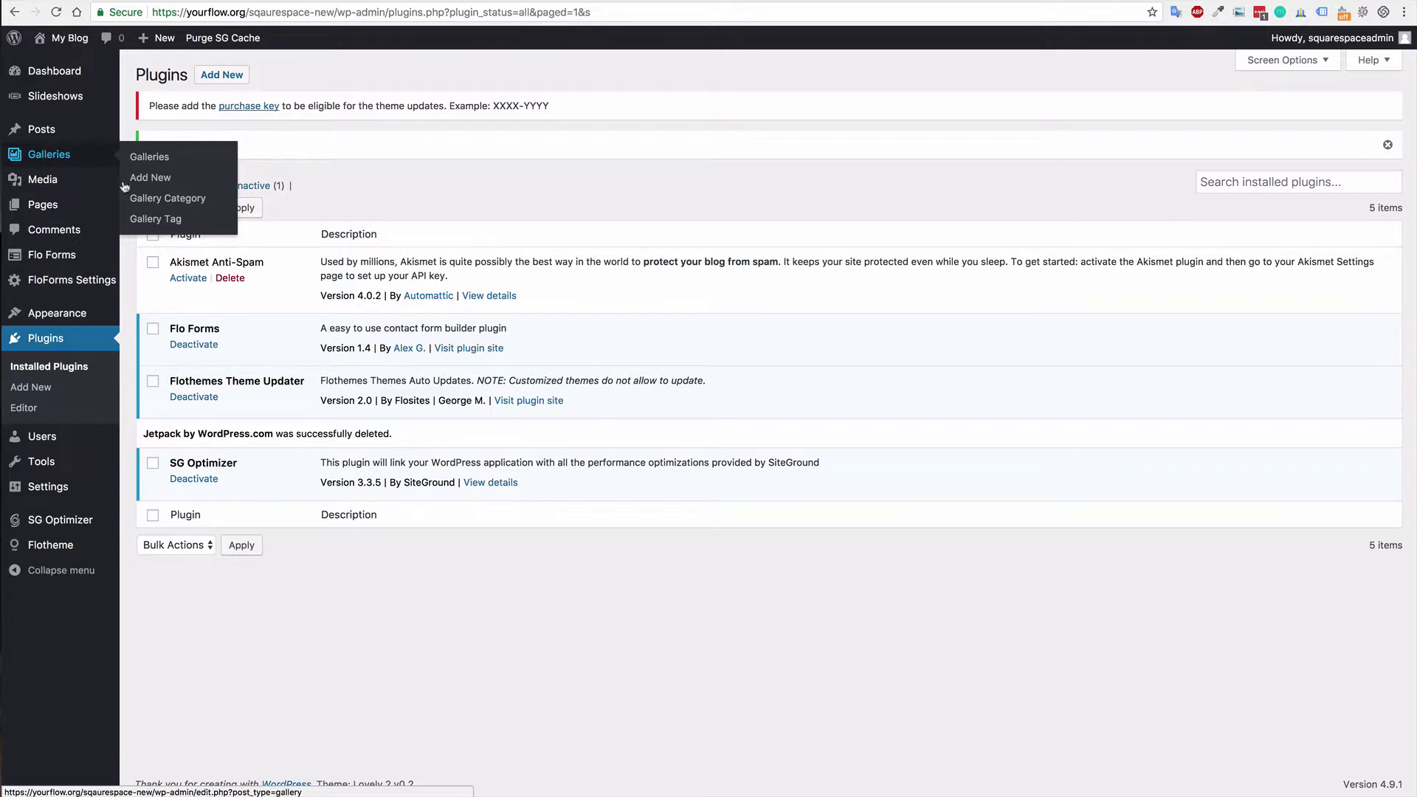
mouse_move(58, 205)
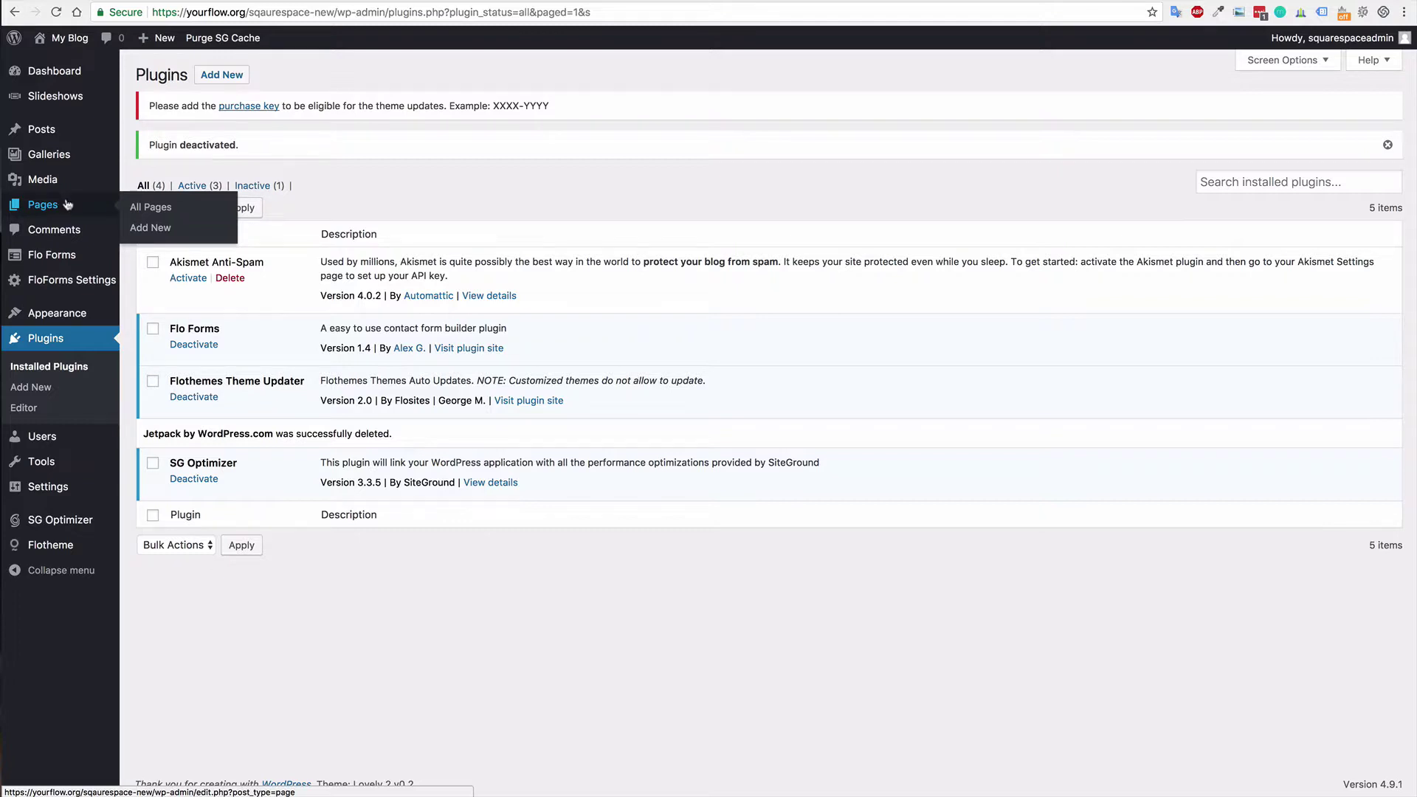
mouse_move(91, 544)
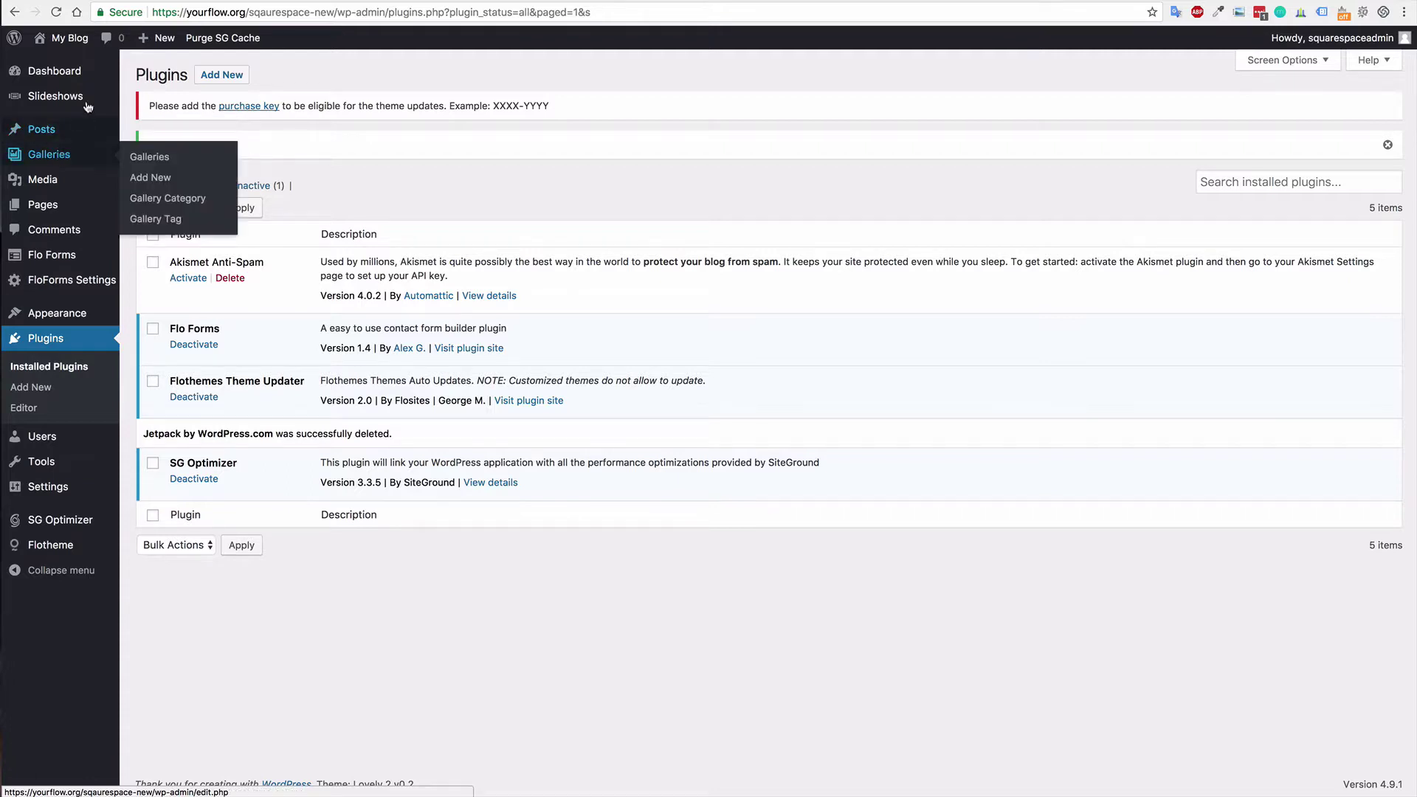
mouse_move(87, 101)
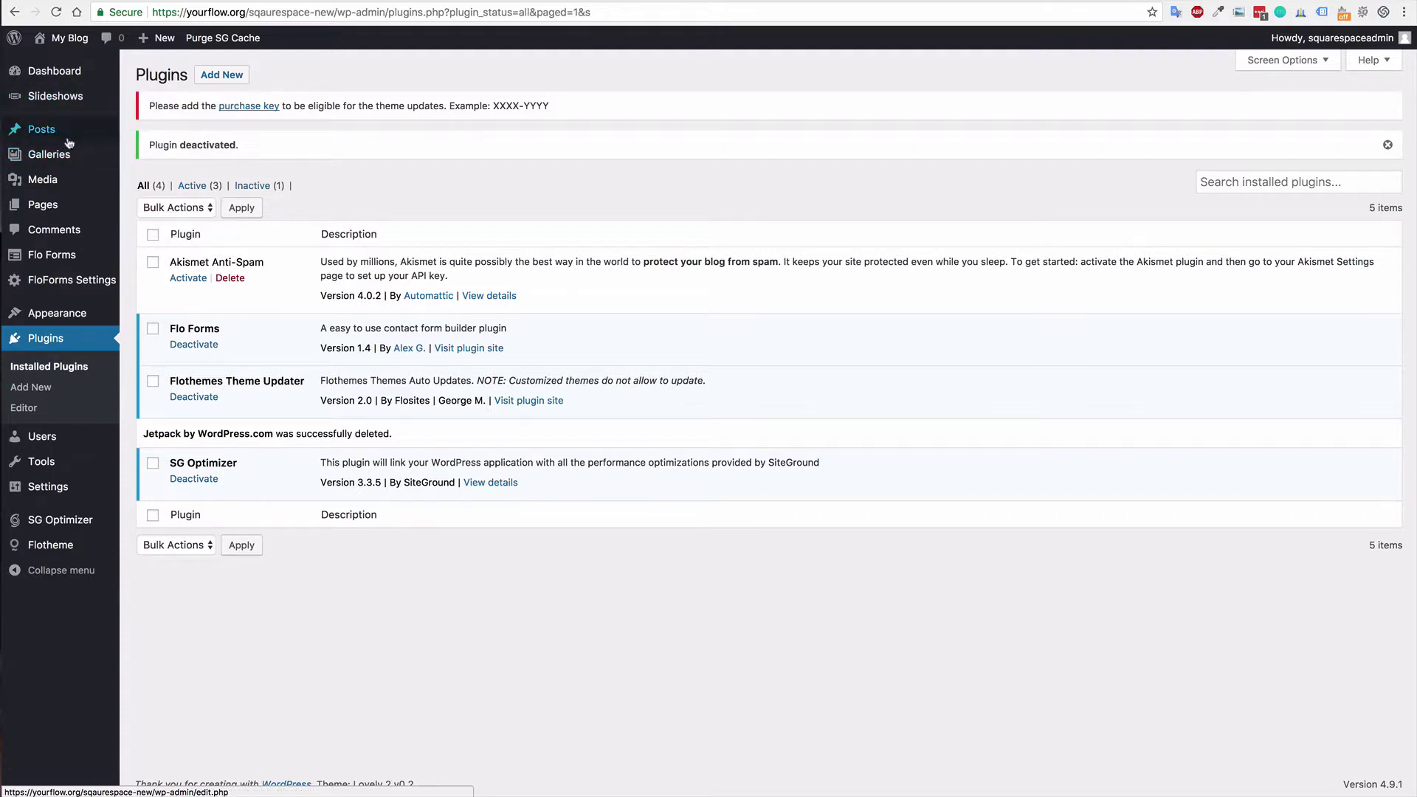
click(59, 184)
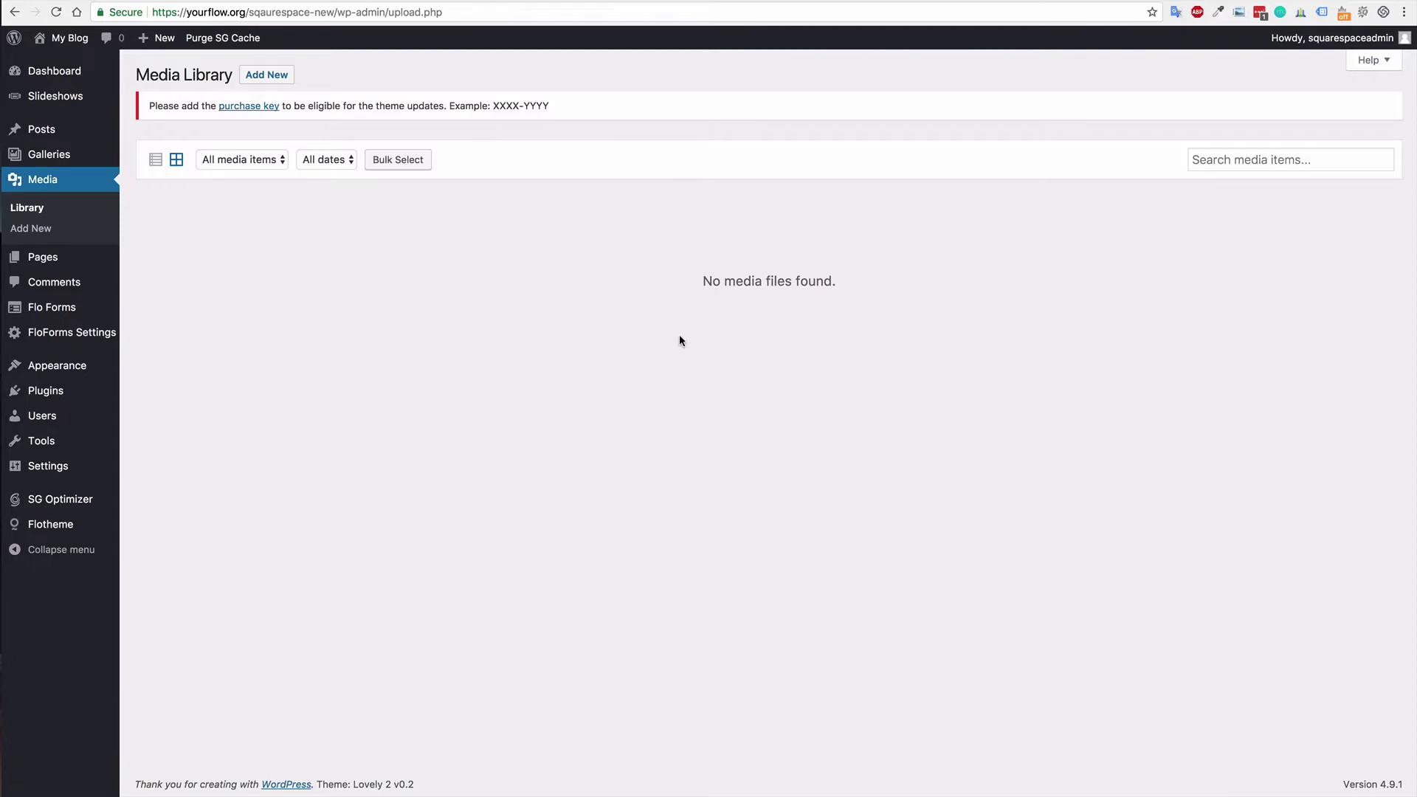
Visit Flotheme's 3. Header (Desktop Header Layout tab), 9. Footer, then 1. Introduction pages.
click(46, 526)
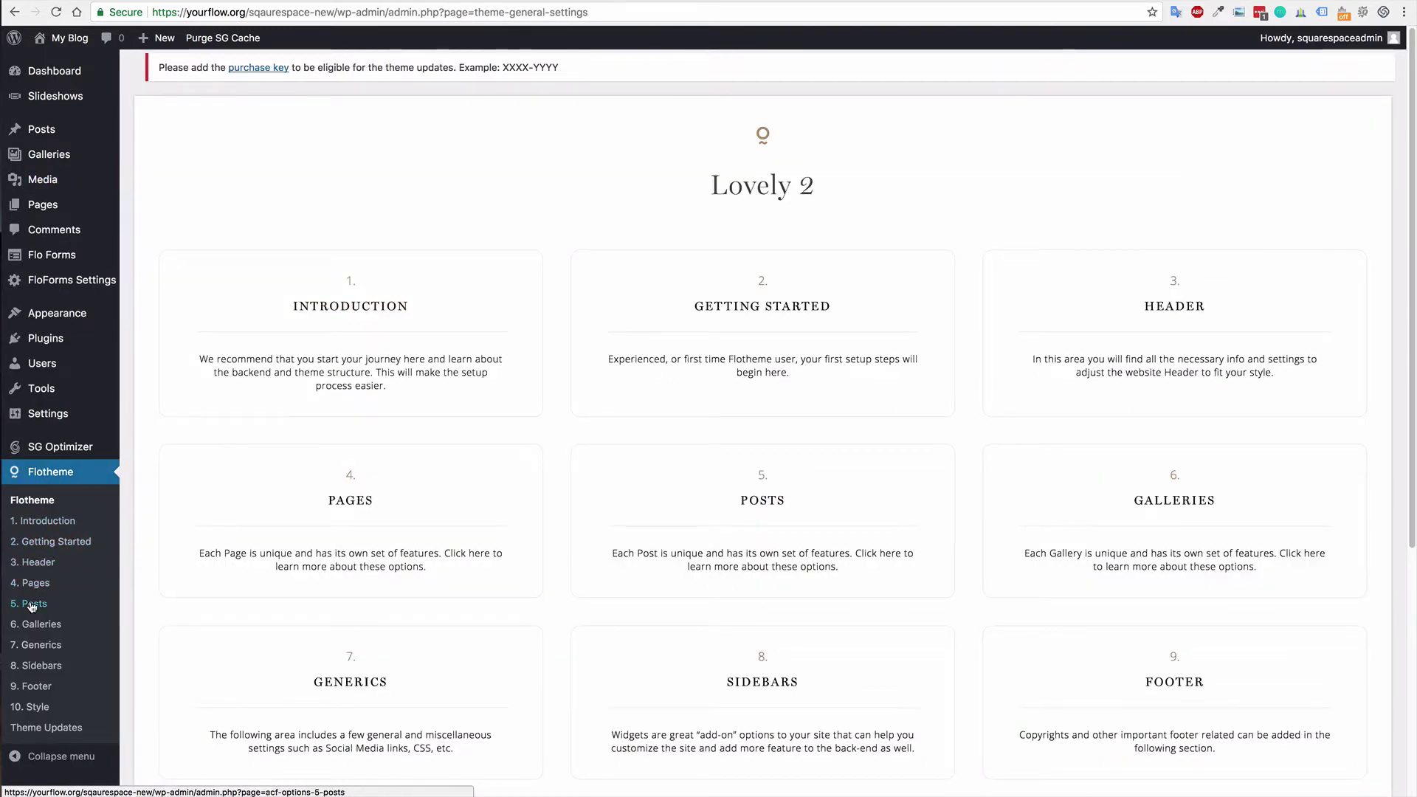
click(41, 564)
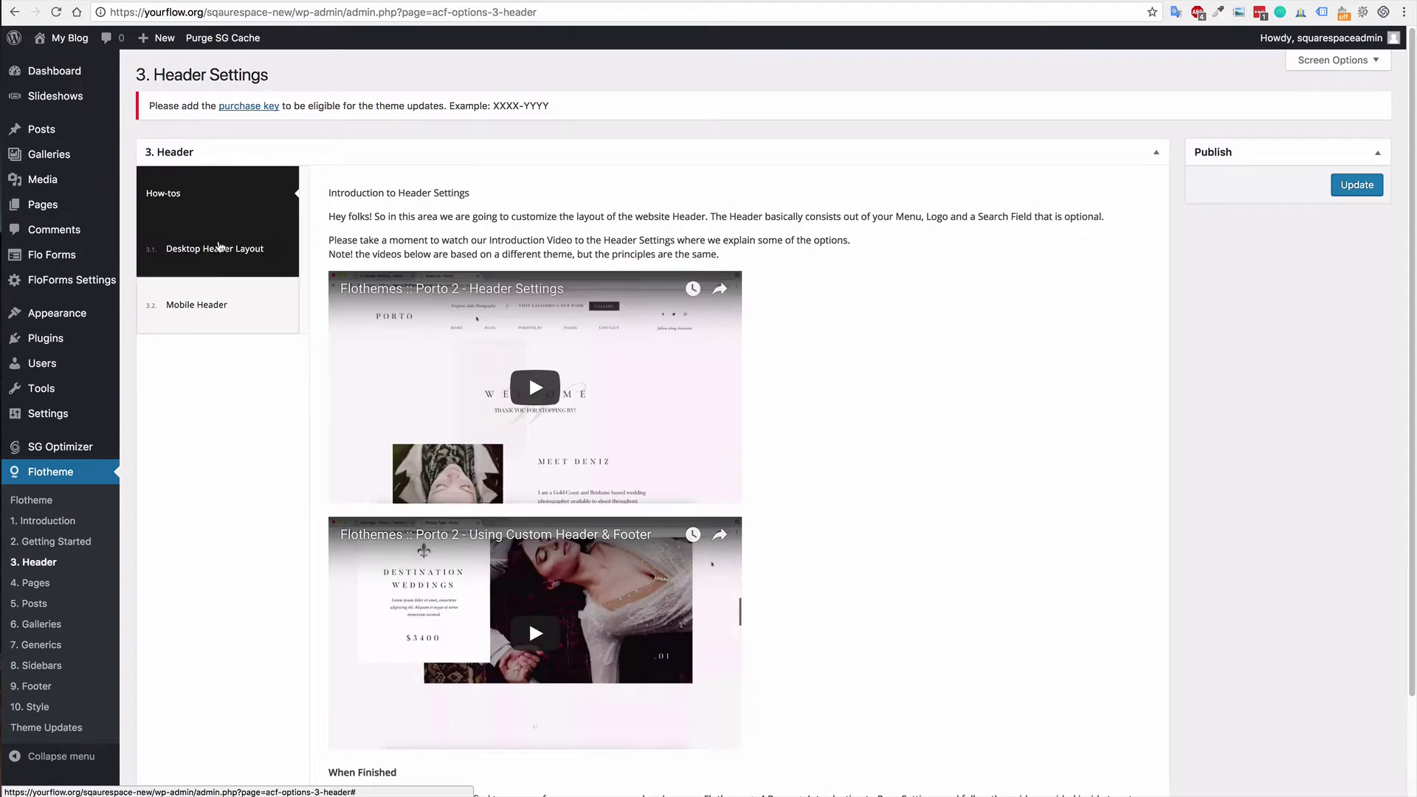
click(219, 247)
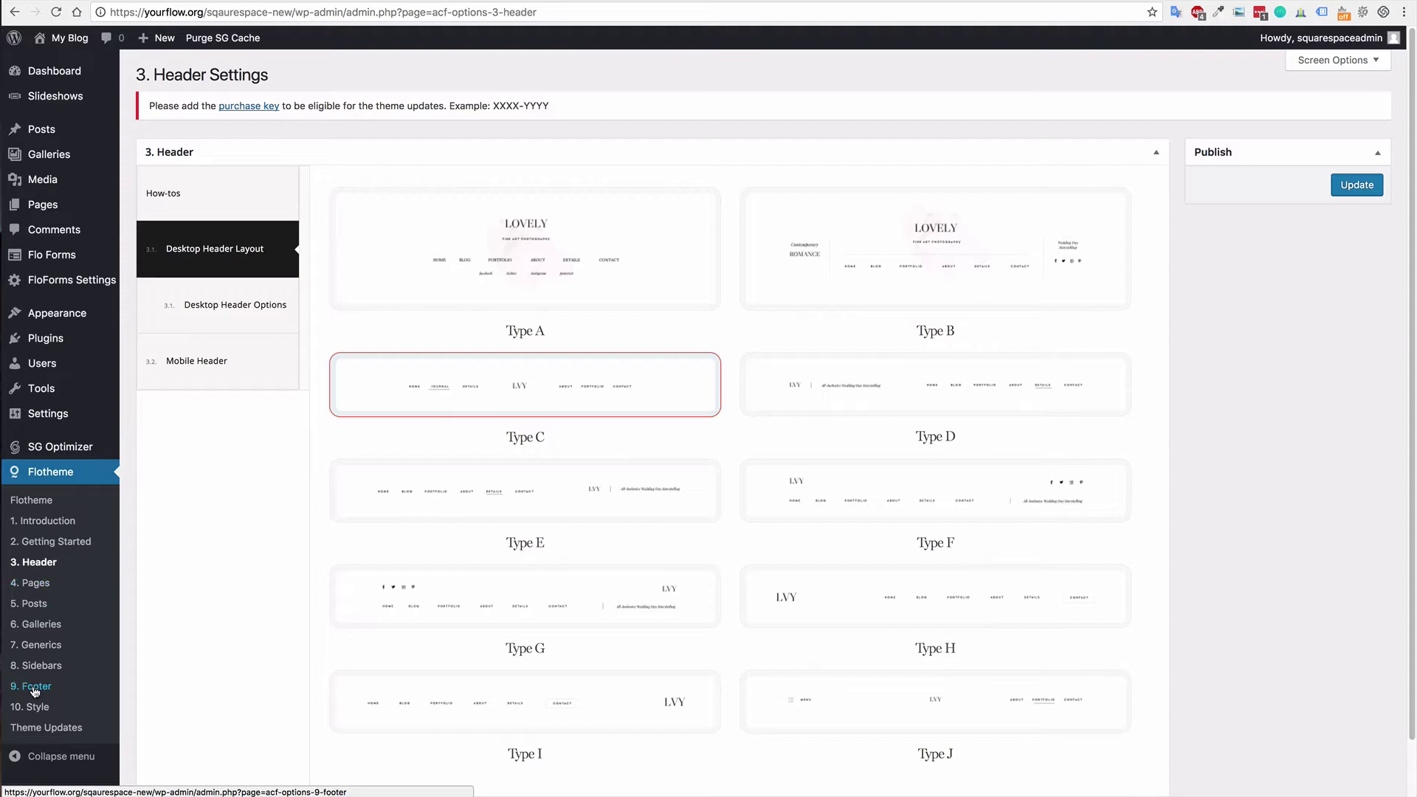
click(59, 685)
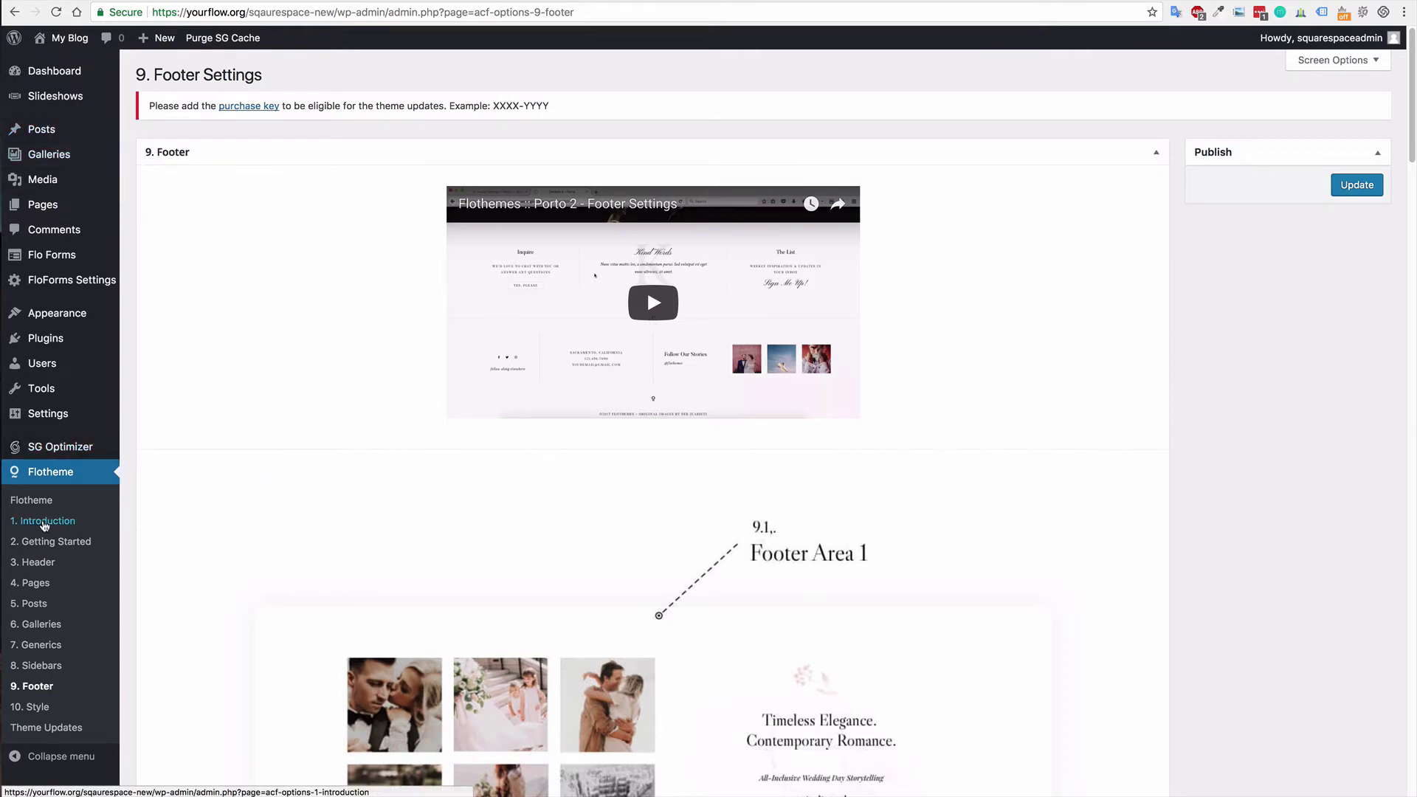
click(65, 523)
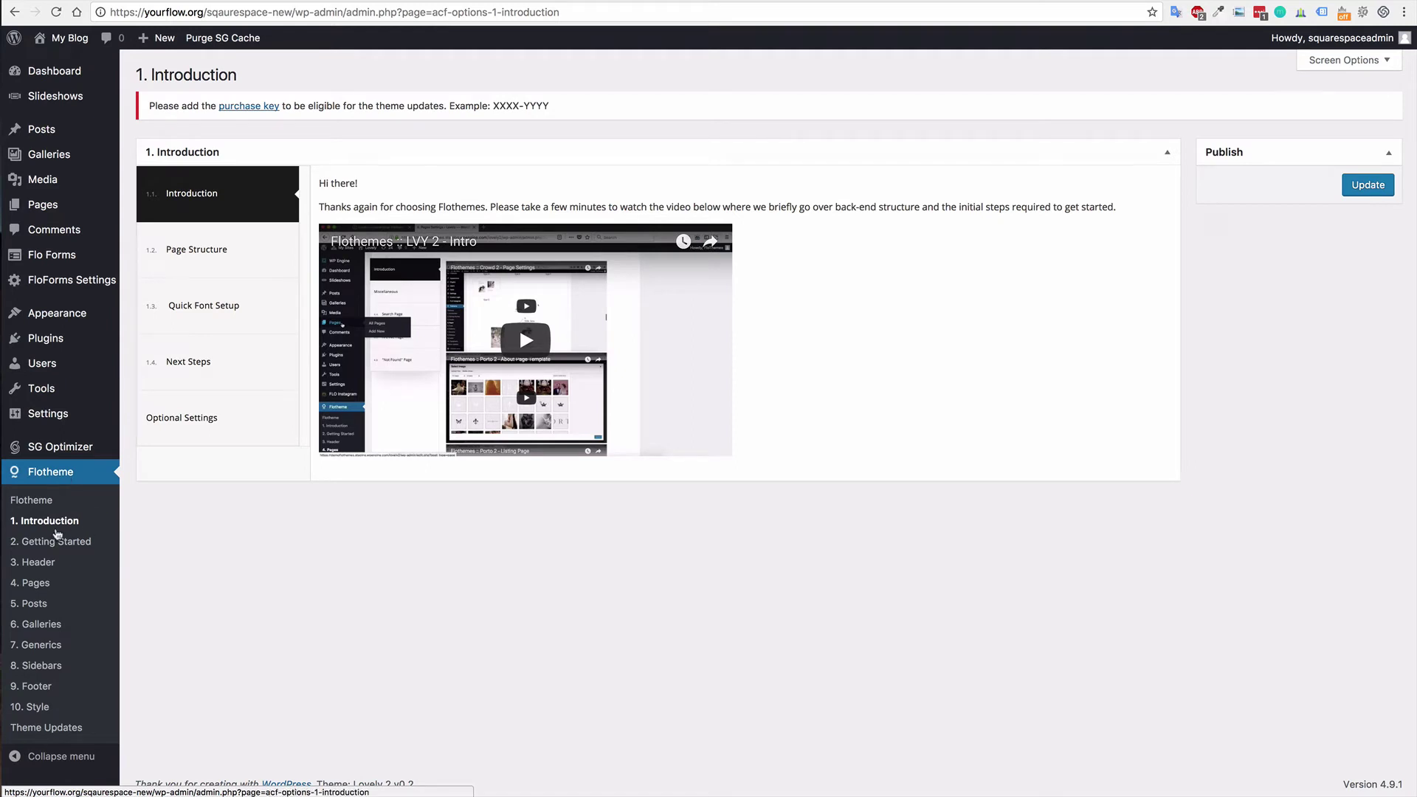
Switch the Flotheme Introduction to Optional Settings and put the cursor in the empty Analytics code field.
click(233, 419)
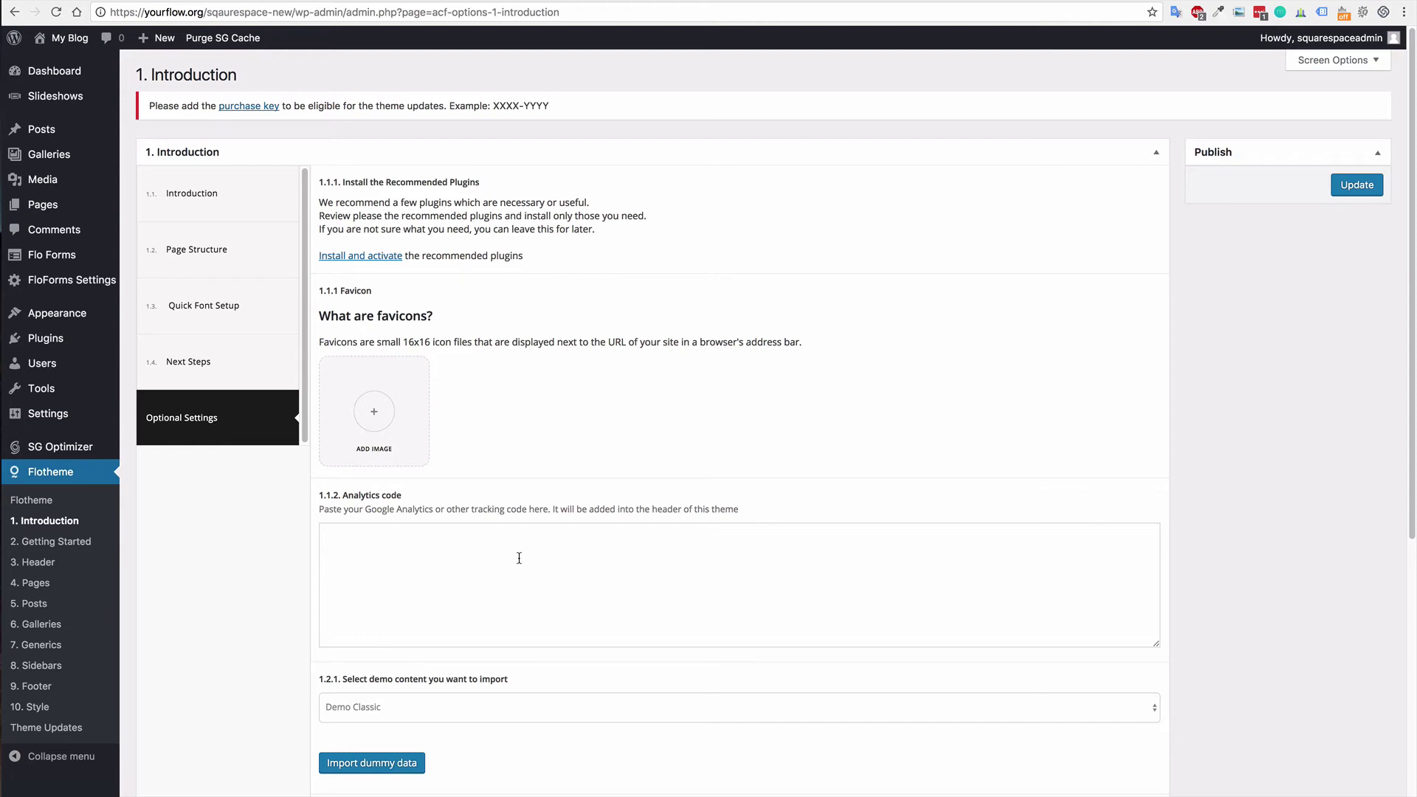
click(443, 563)
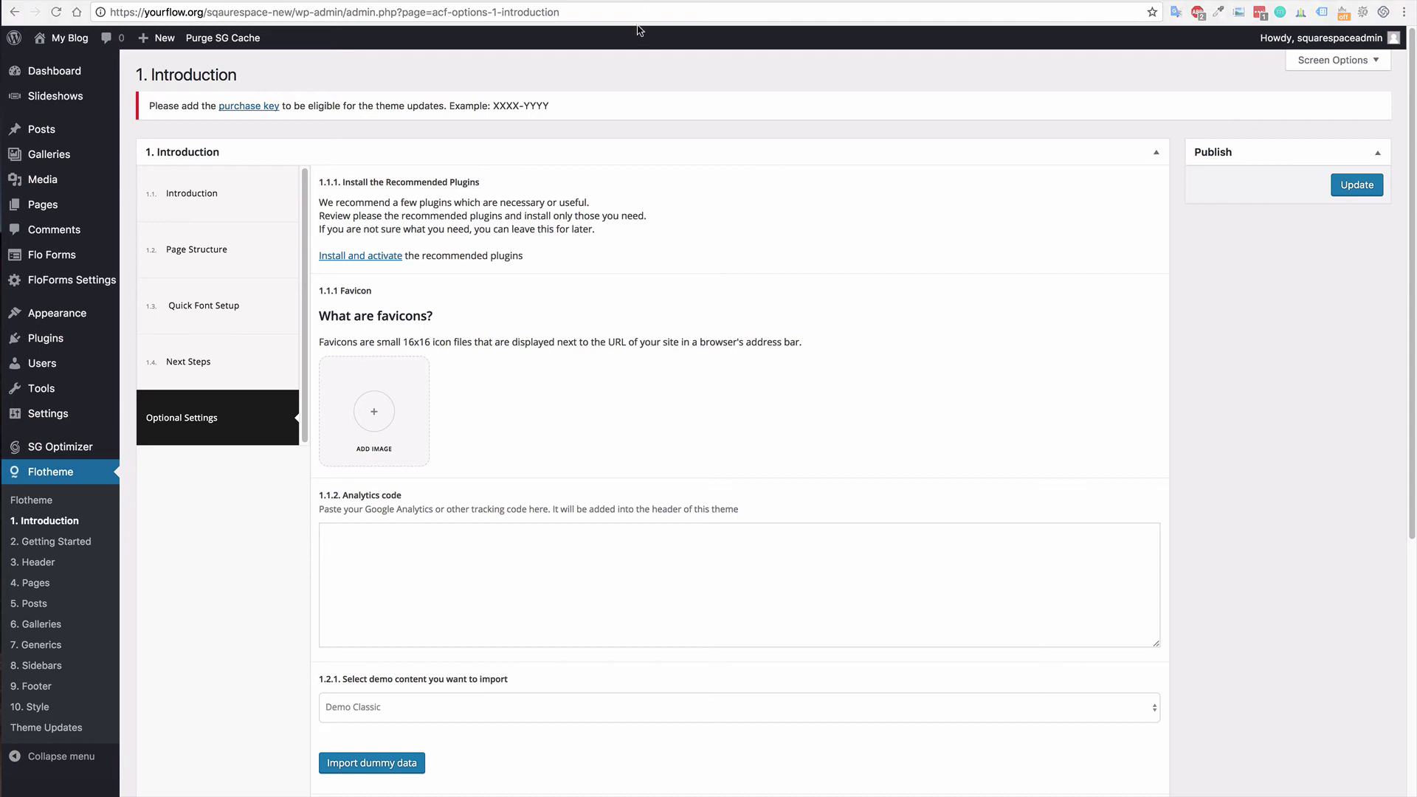
mouse_move(636, 30)
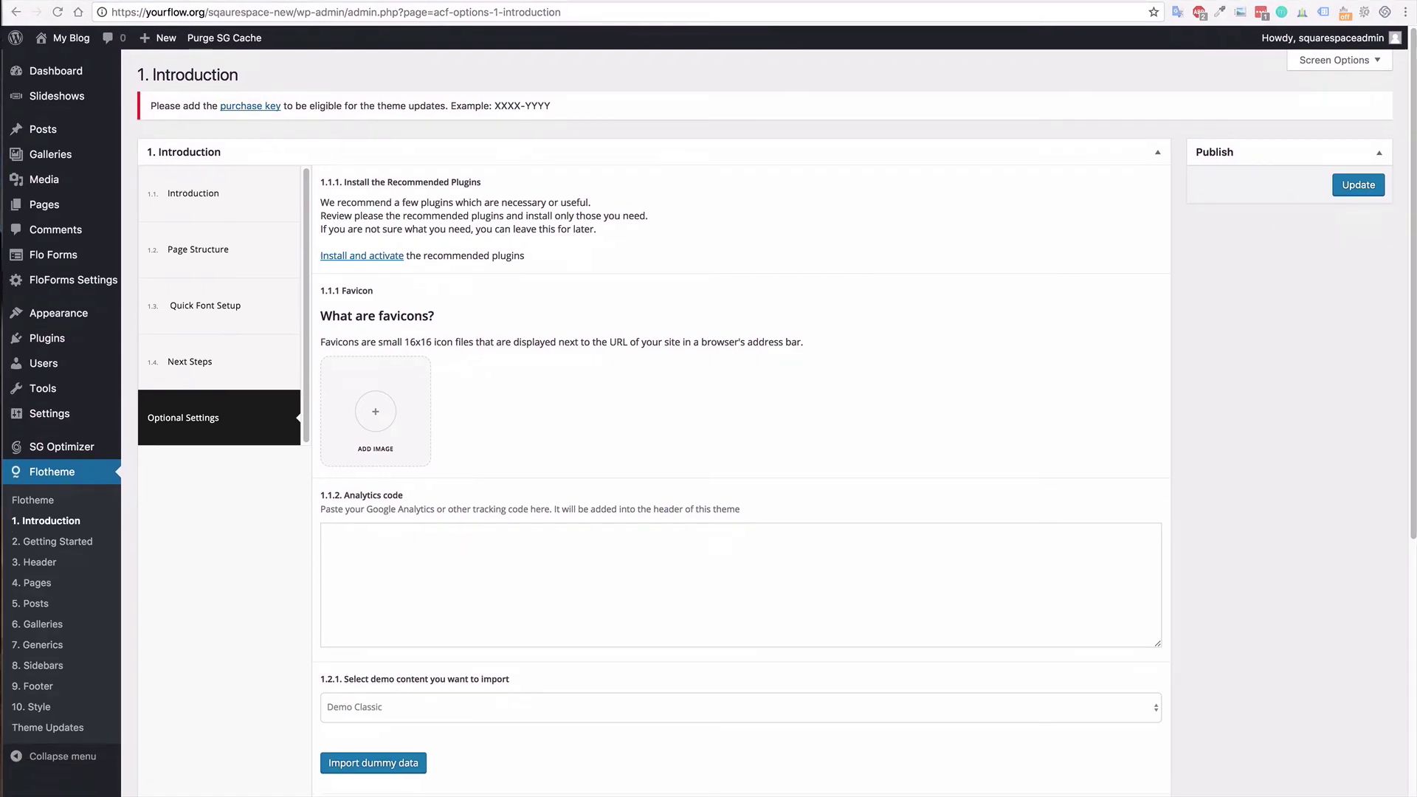
click(331, 539)
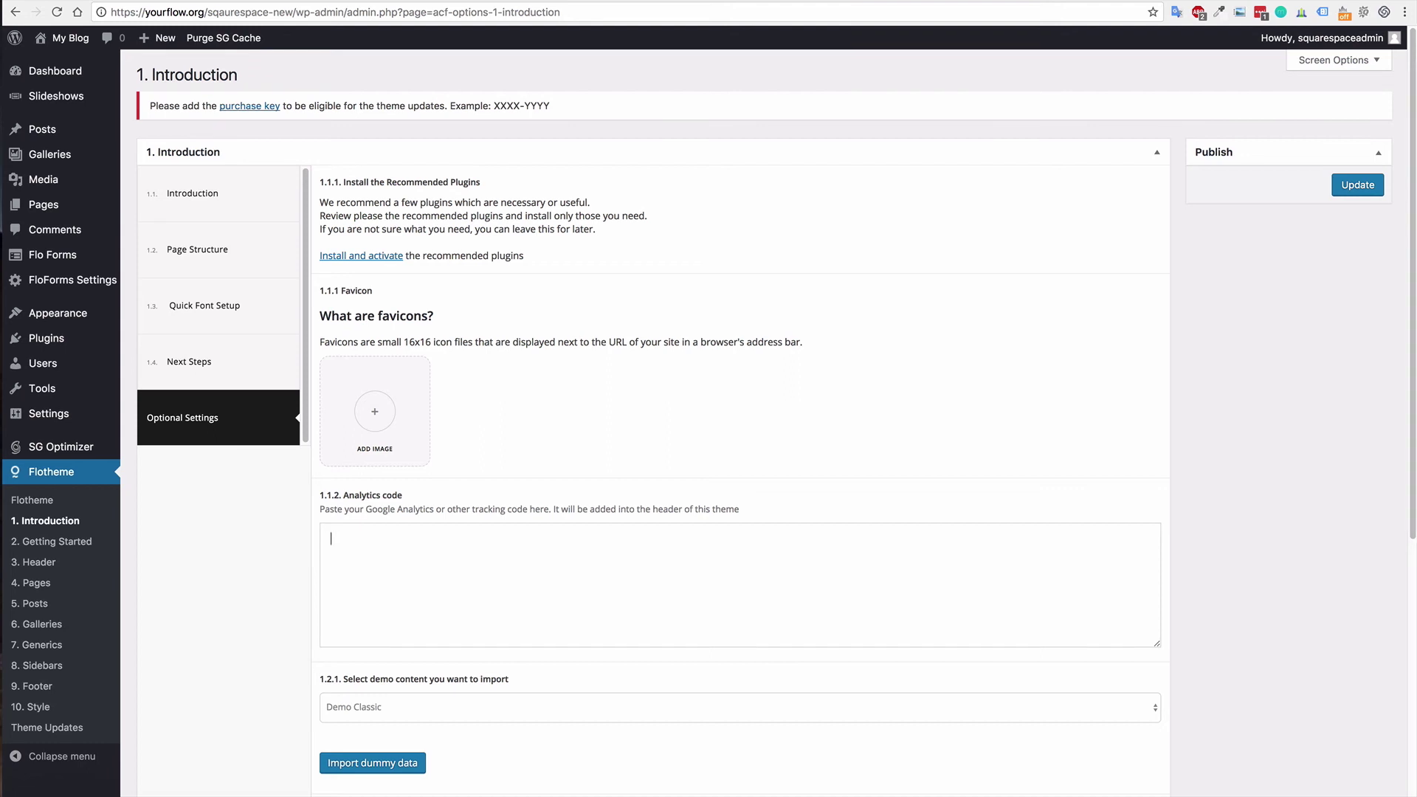
mouse_move(456, 6)
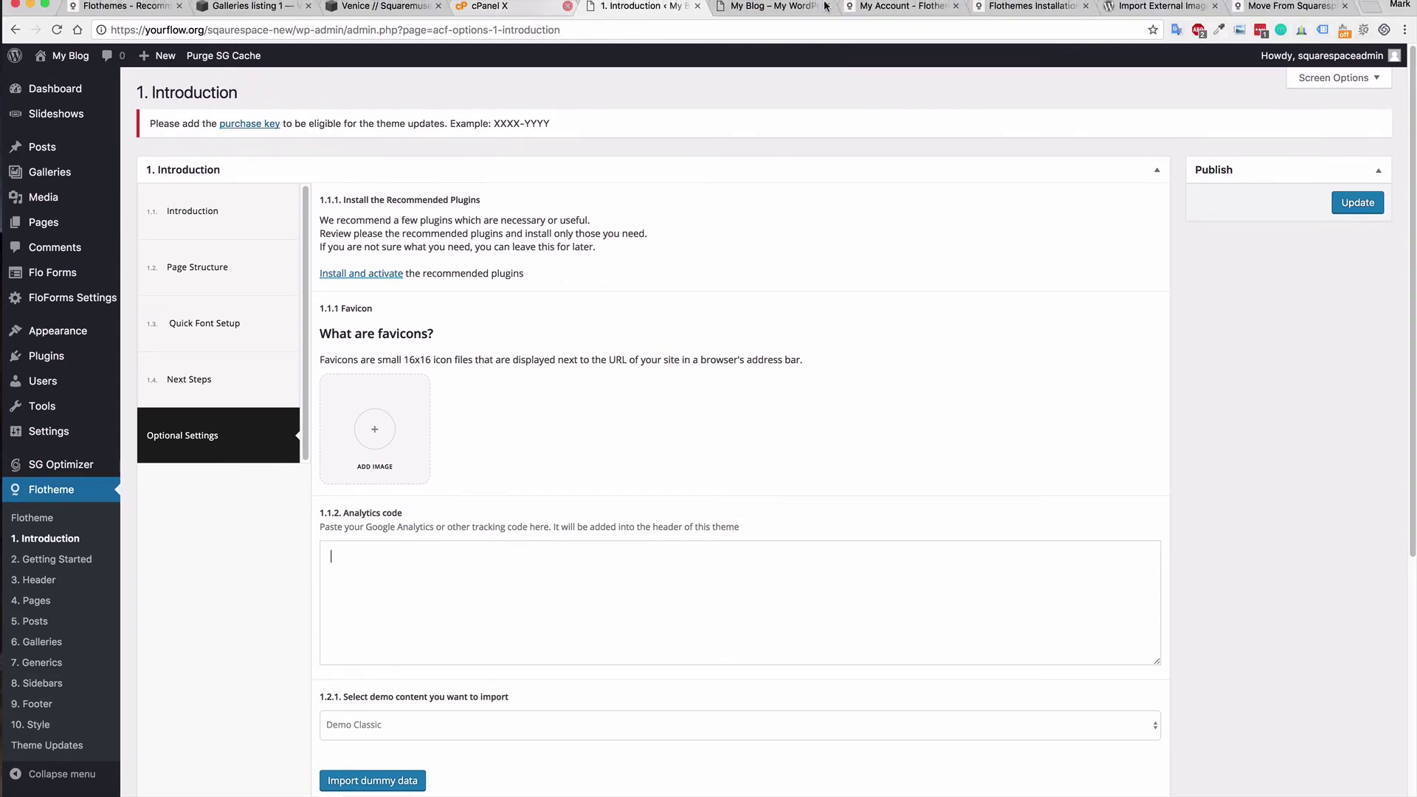